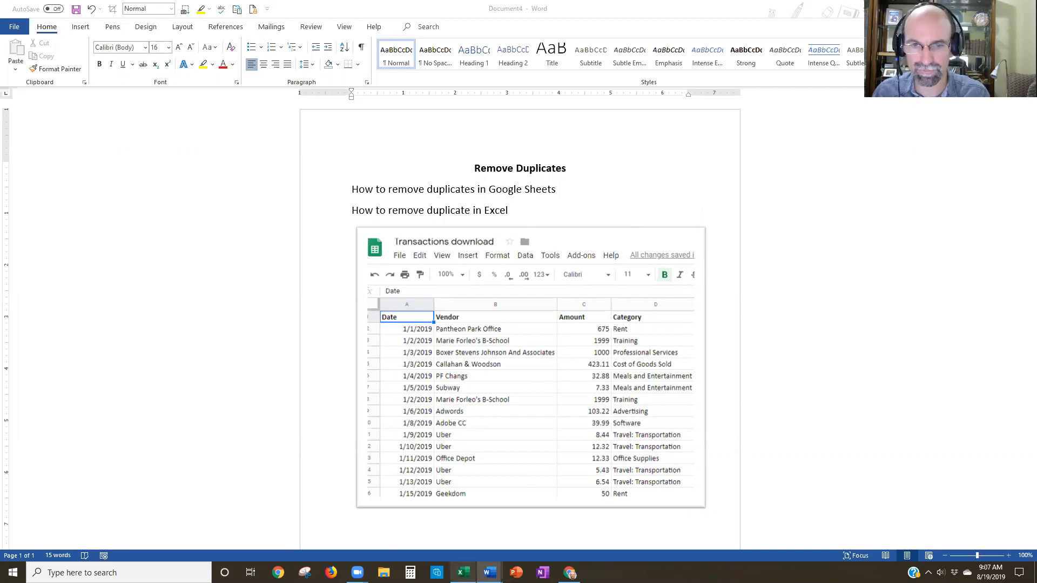
- Switch to the Transactions download spreadsheet in Google Sheets and look through its transaction rows
mouse_move(463, 568)
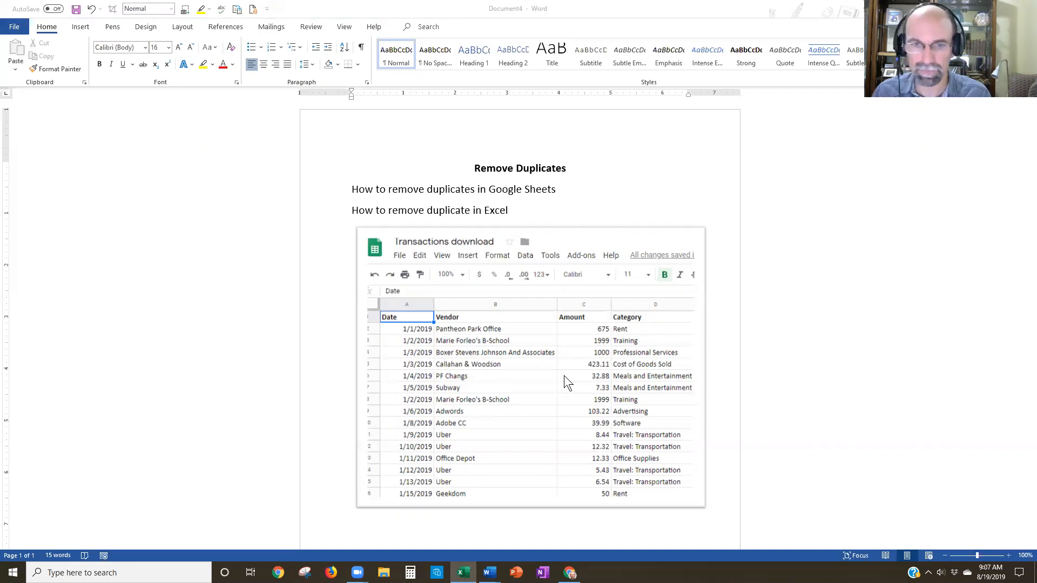
mouse_move(569, 572)
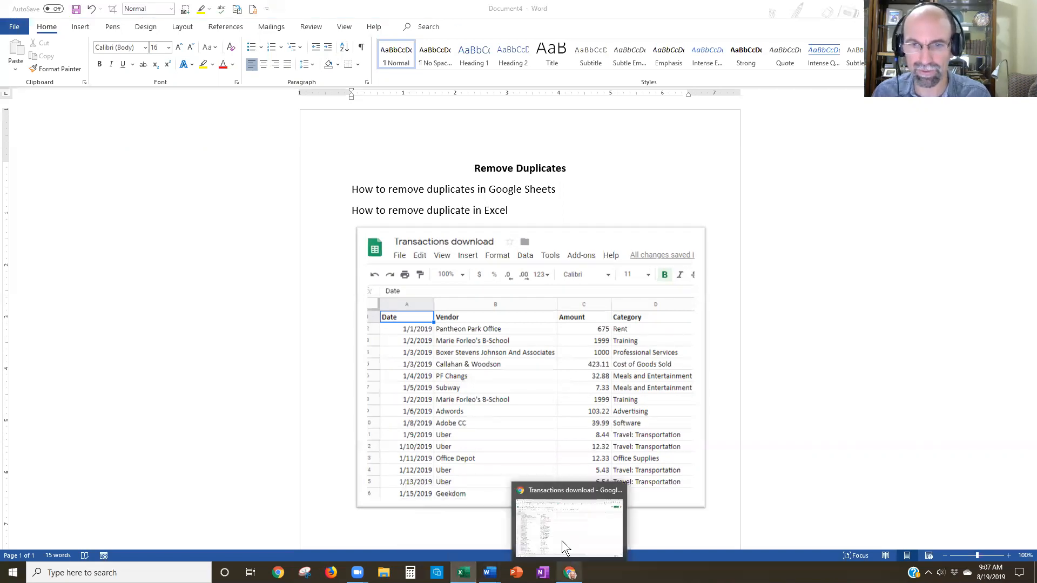
click(564, 547)
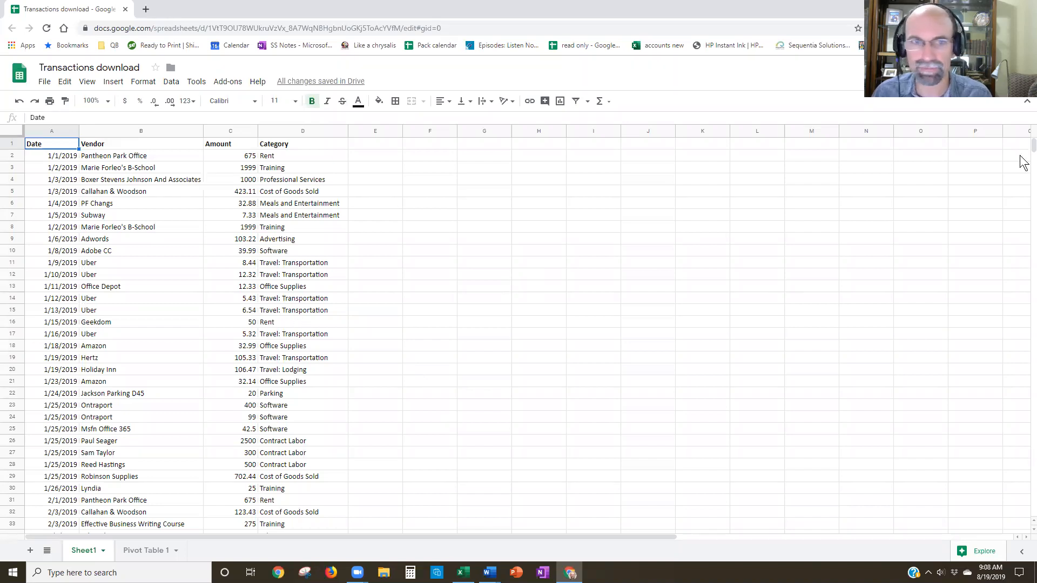
scroll(1009, 248, down, 20)
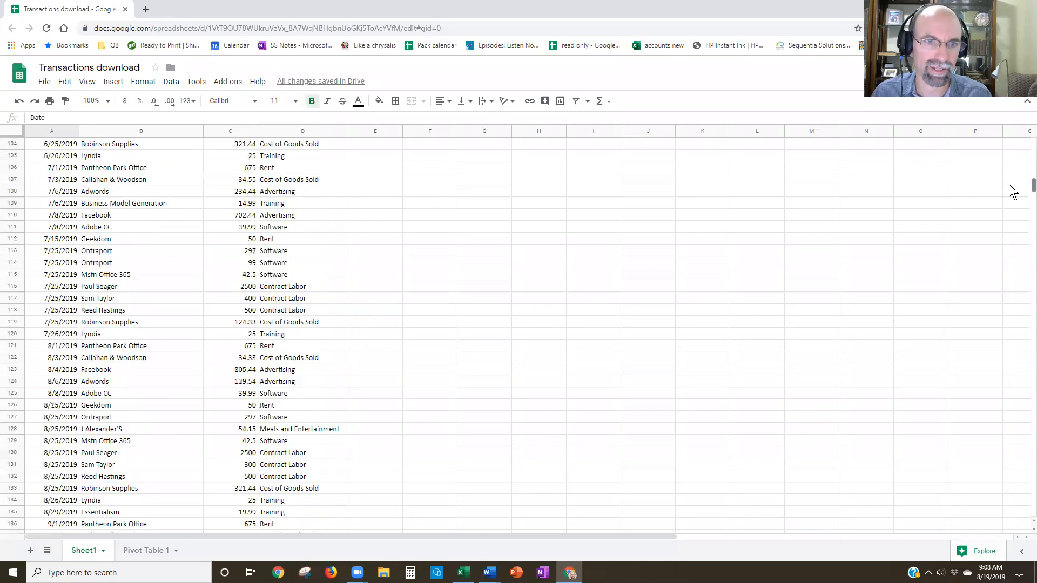
scroll(1007, 160, up, 20)
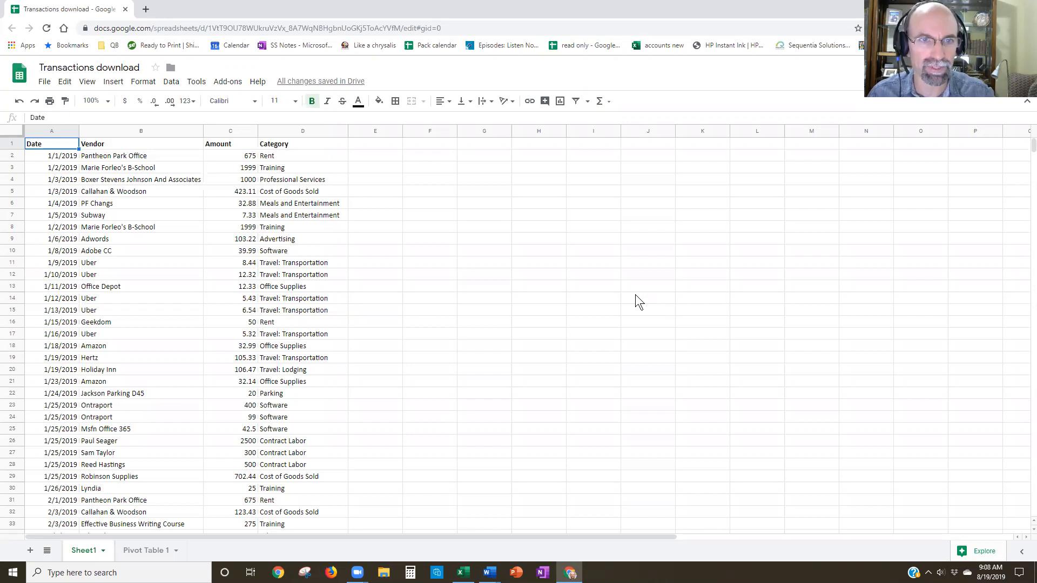
- Select the whole transactions table and set up Remove duplicates with the header row option enabled
click(159, 220)
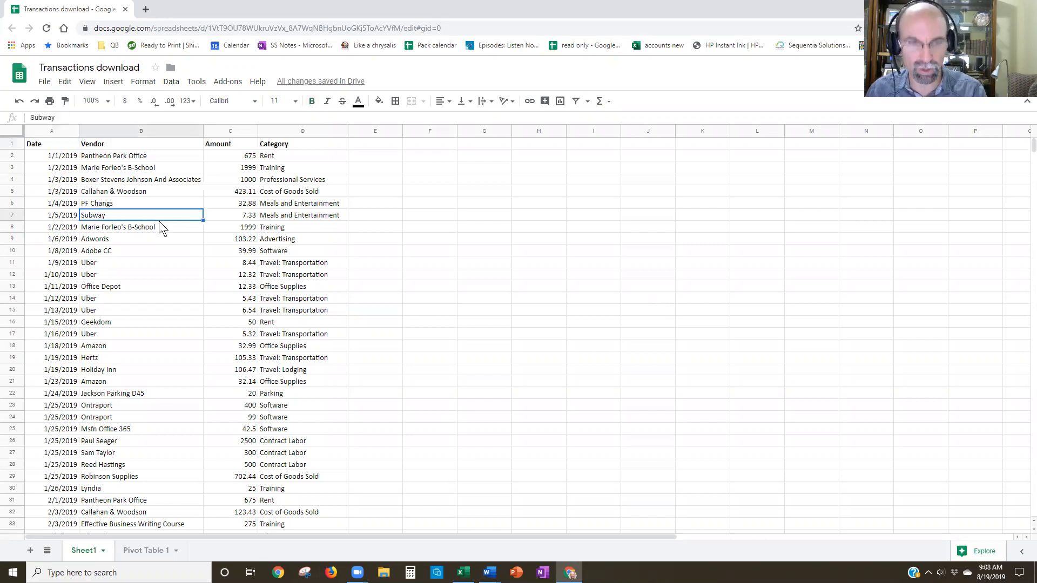
key(ctrl+a)
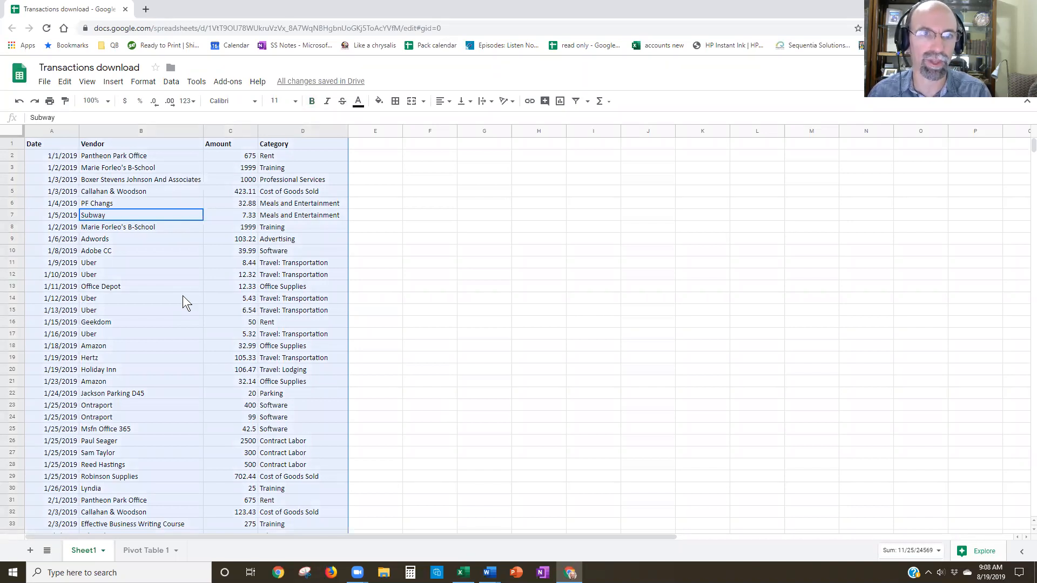
click(171, 82)
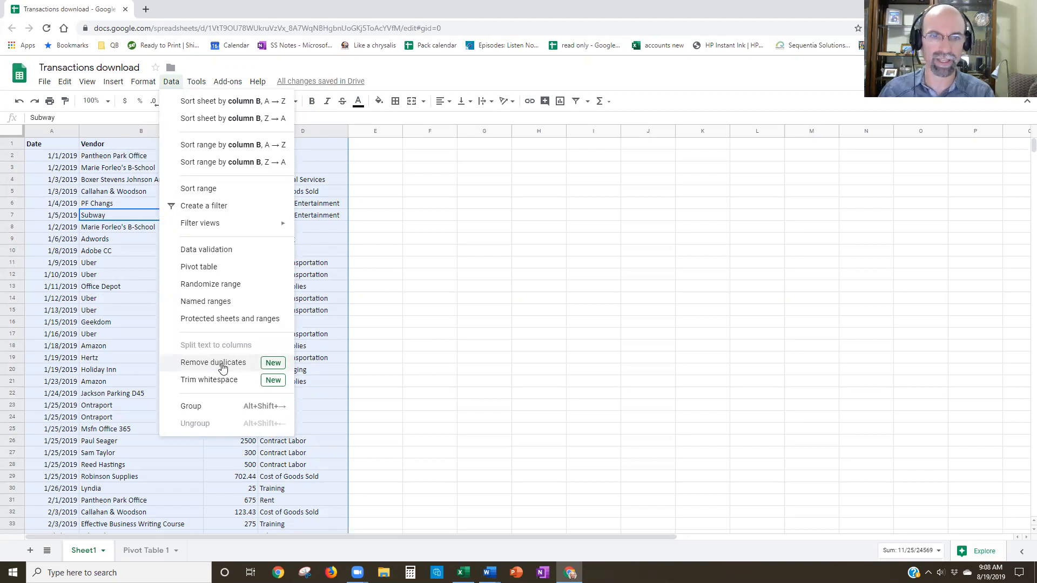
click(223, 367)
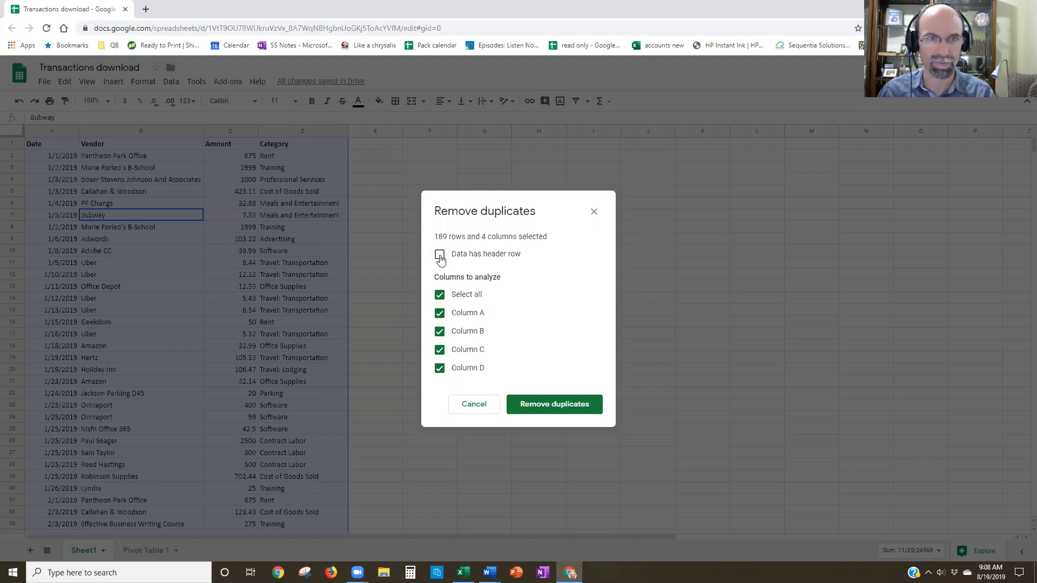
click(439, 256)
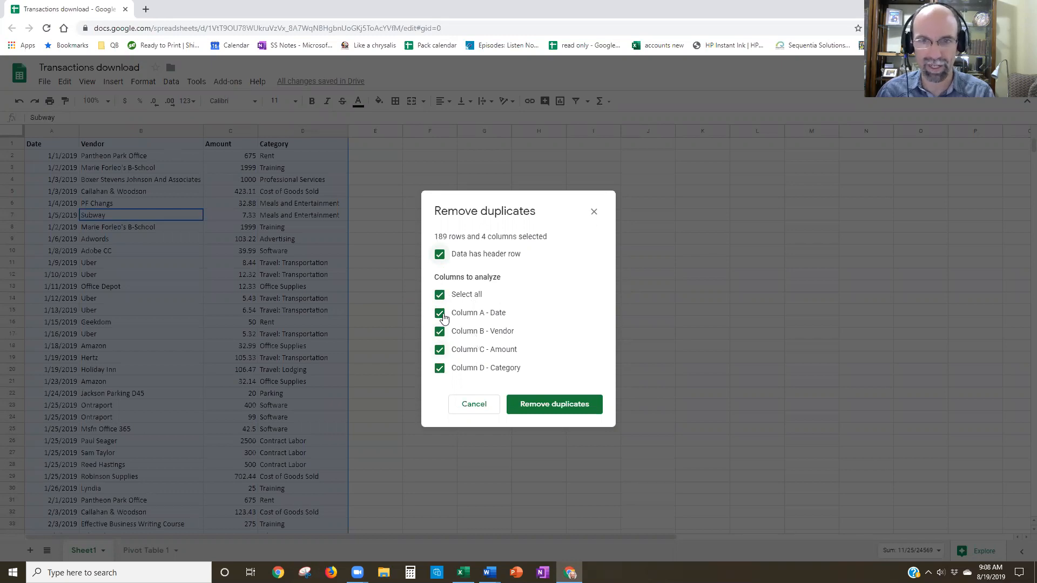
- Reselect the Date, Vendor, Amount and Category columns for analysis and remove the duplicate rows
click(440, 313)
click(440, 332)
click(440, 350)
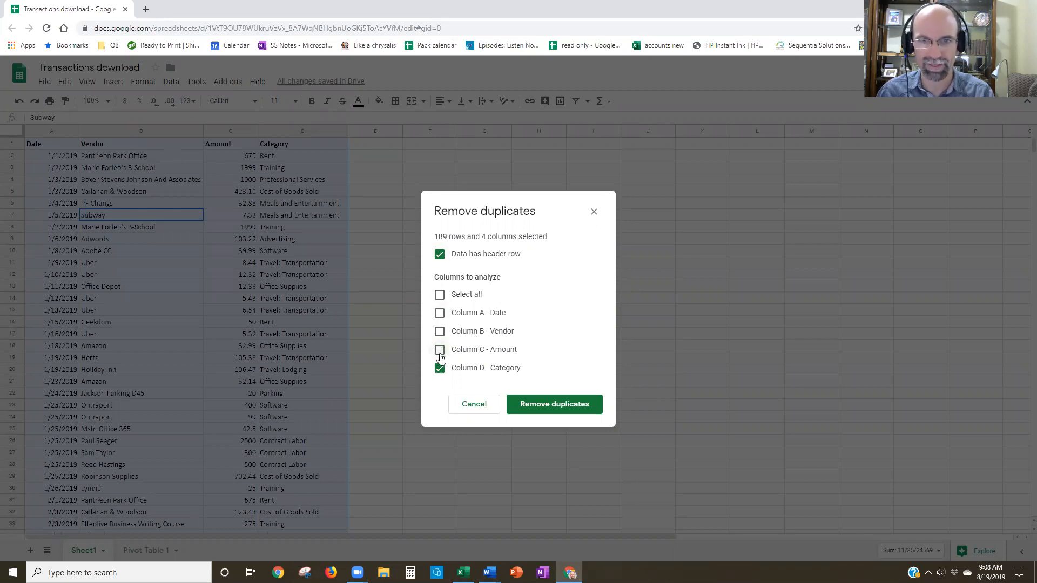
click(440, 295)
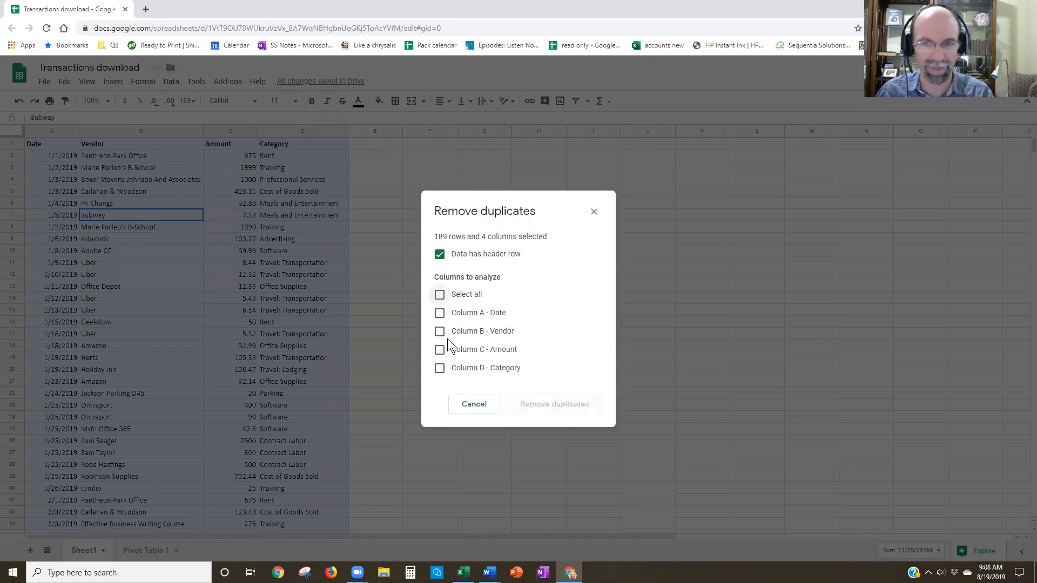
key(space)
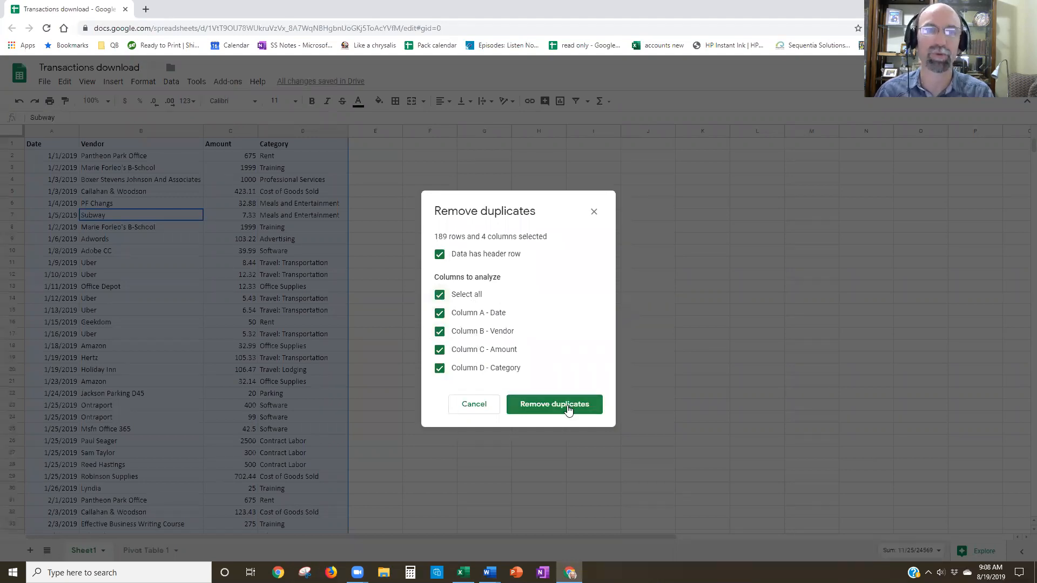
click(569, 411)
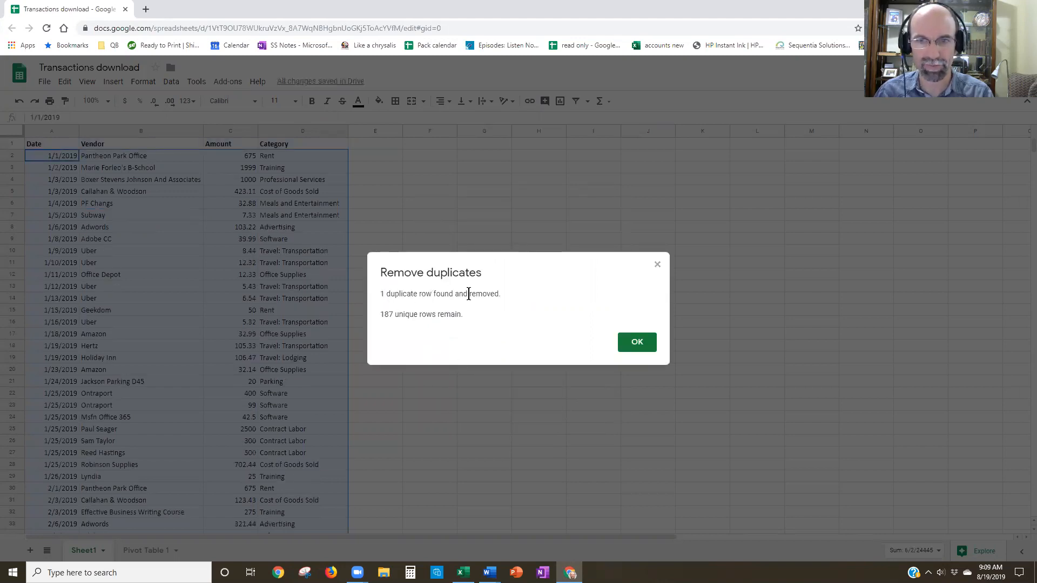
click(649, 347)
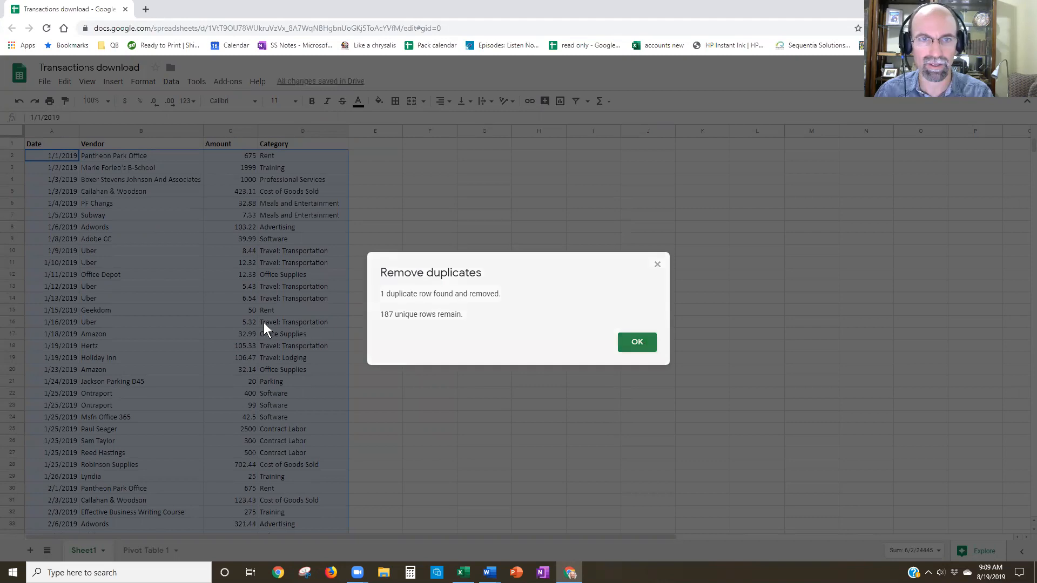
click(264, 328)
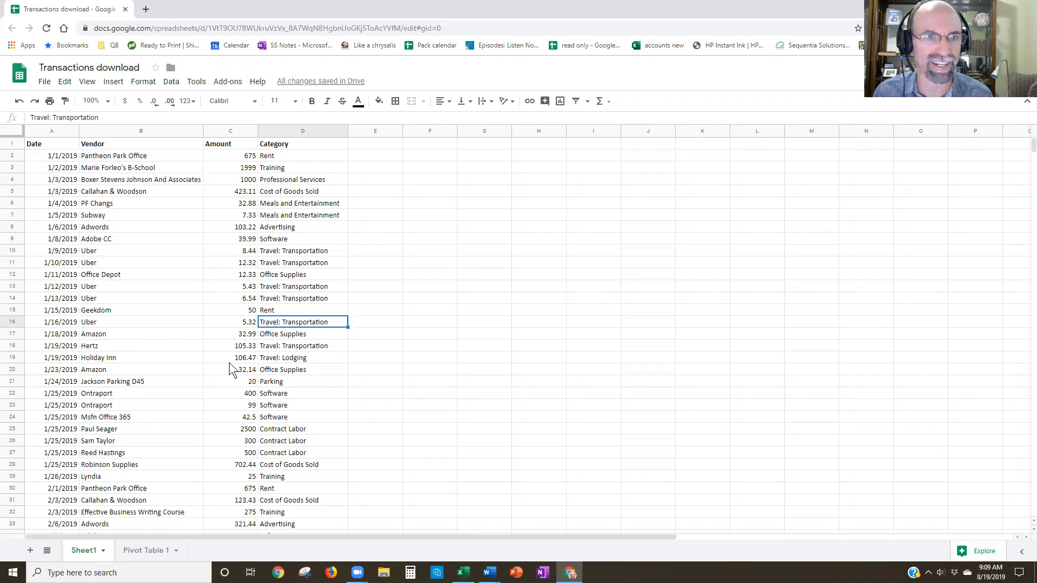
- Undo the duplicate removal and copy the entire transactions table, including its header row
click(19, 103)
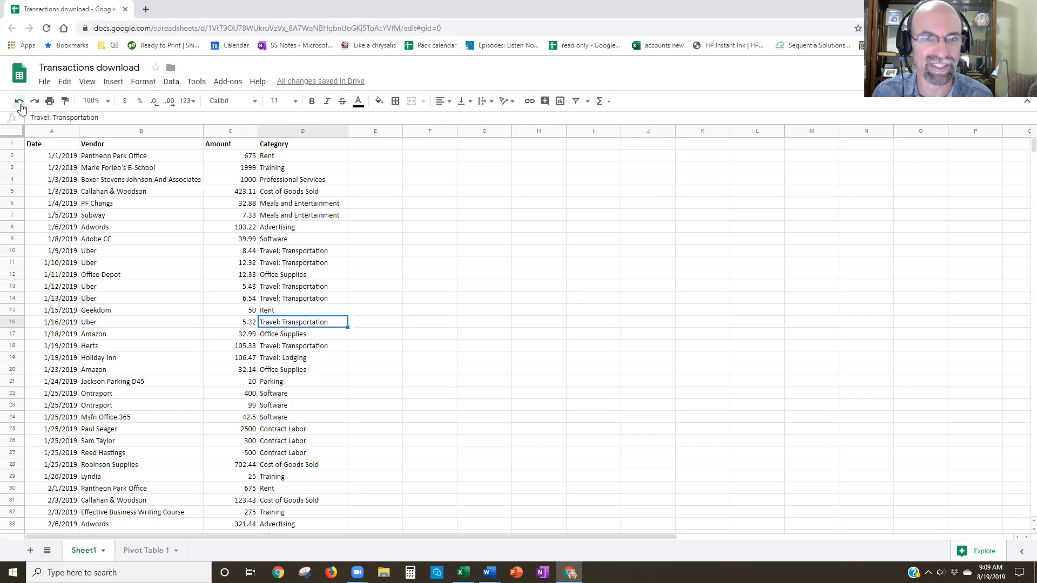
click(130, 311)
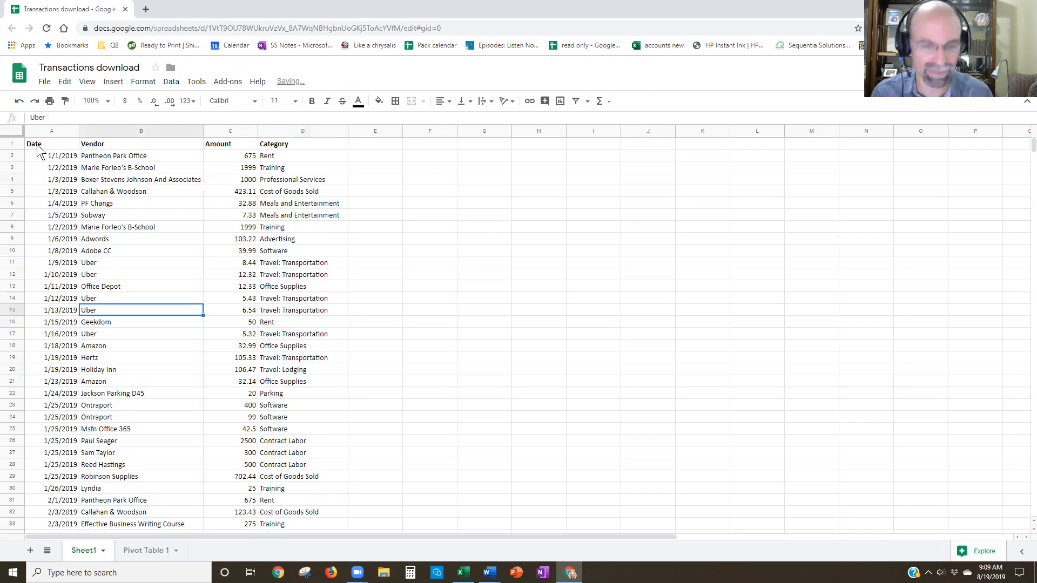
click(37, 144)
key(ctrl+a)
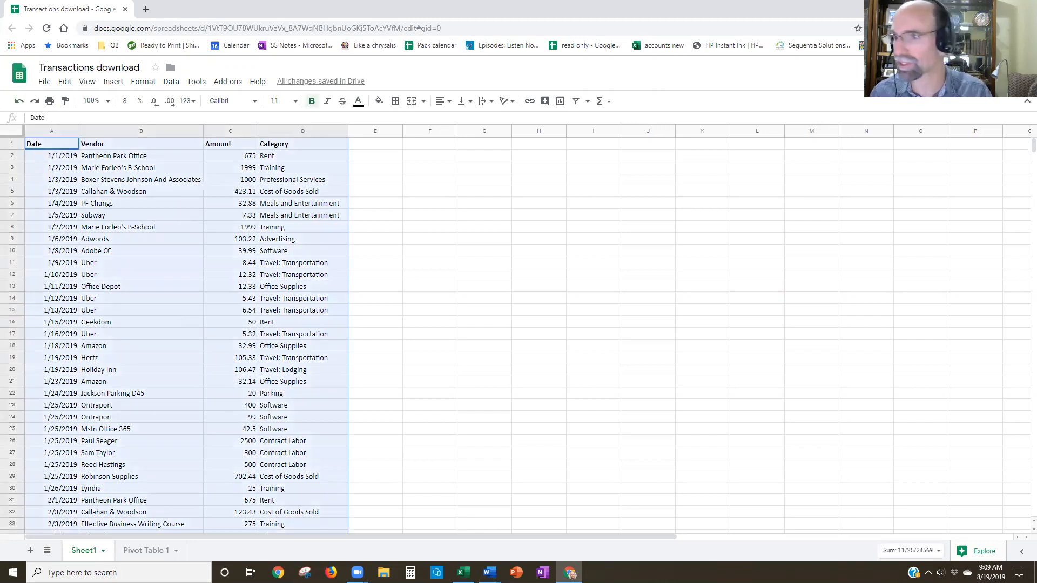
key(ctrl+c)
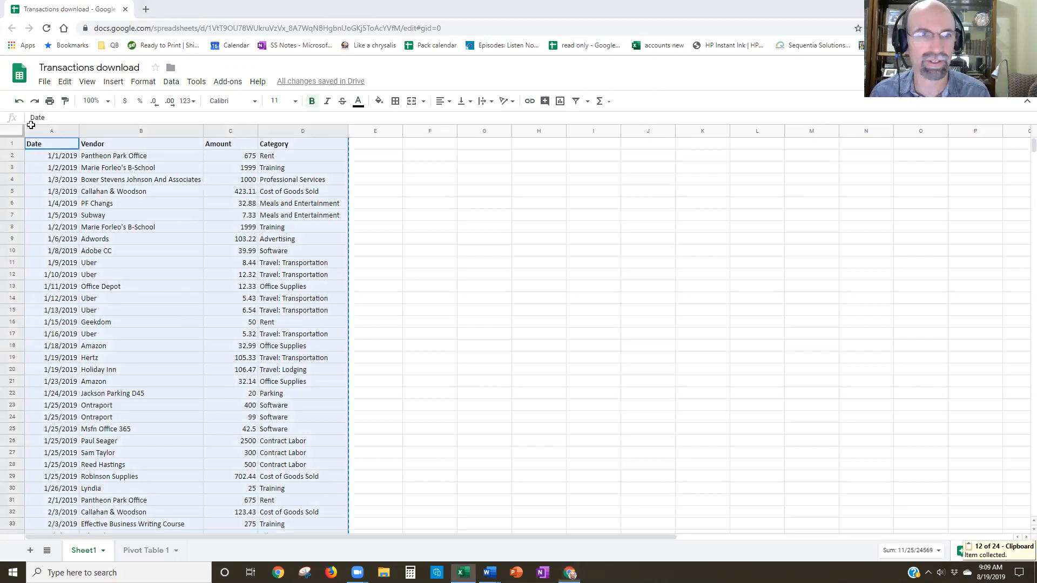
- Switch to the blank Excel workbook and paste the copied transactions table at cell A1
key(alt+Tab)
click(31, 130)
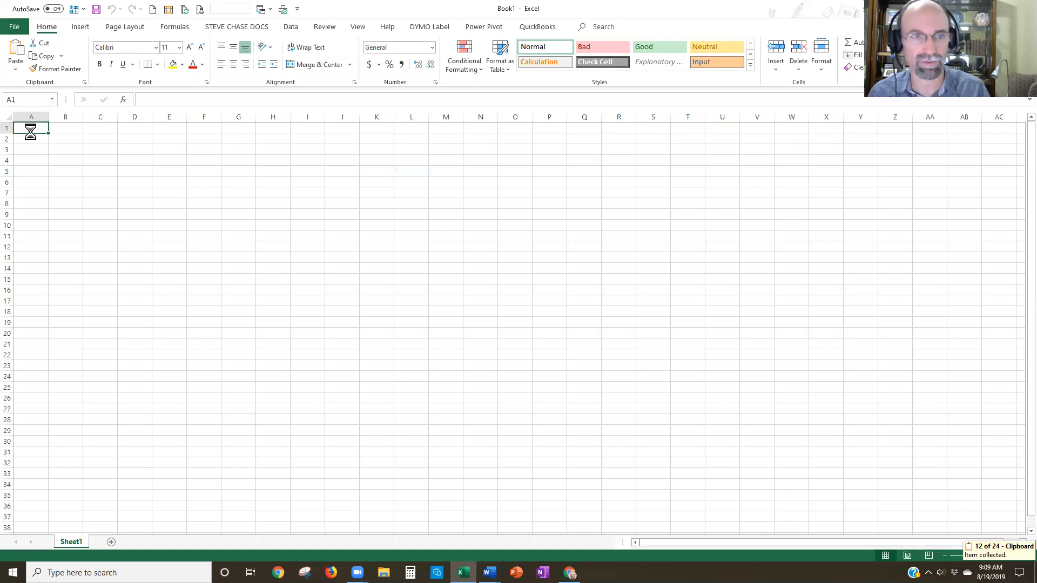
key(ctrl+v)
- Turn off text wrapping for columns A to D and autofit their widths to the contents
click(10, 117)
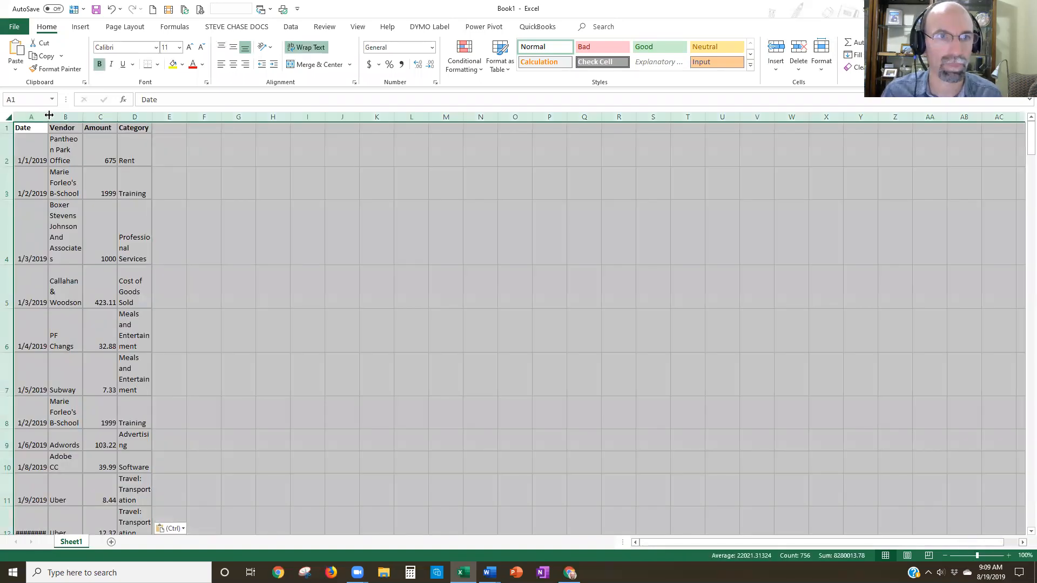
key(alt+h)
key(o)
key(i)
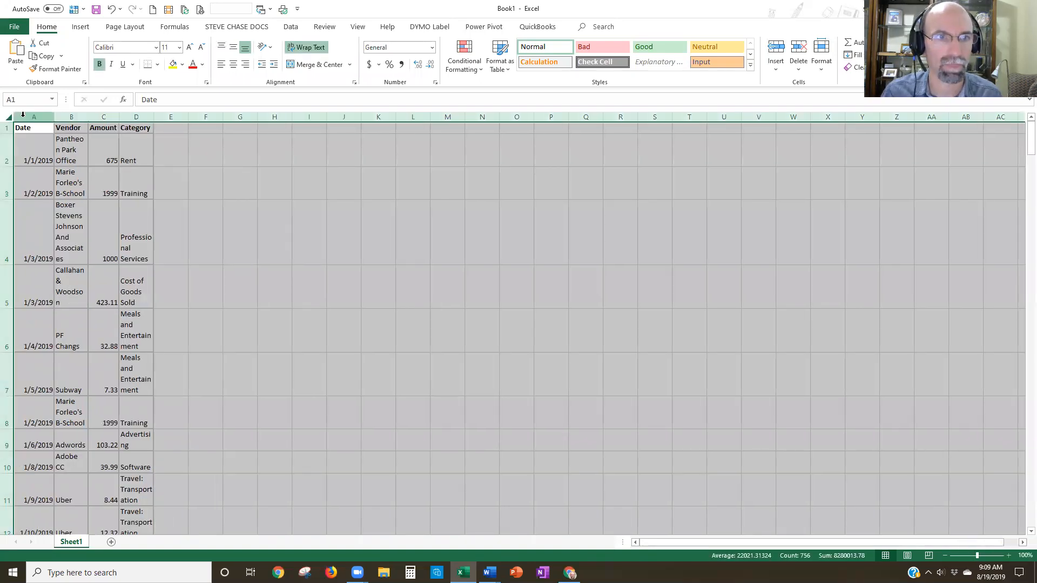
drag(23, 114, 136, 118)
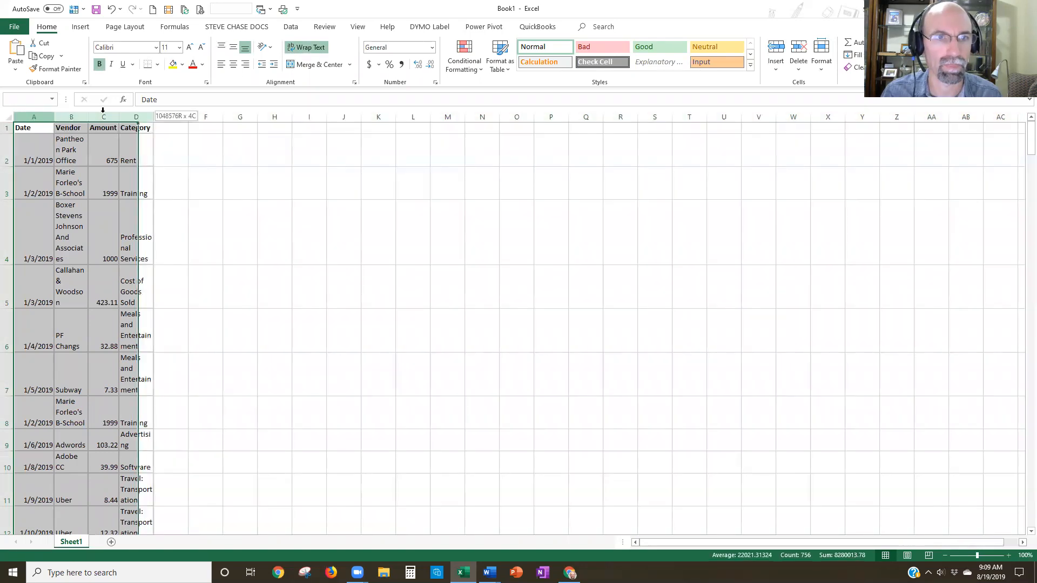
double_click(118, 115)
click(306, 48)
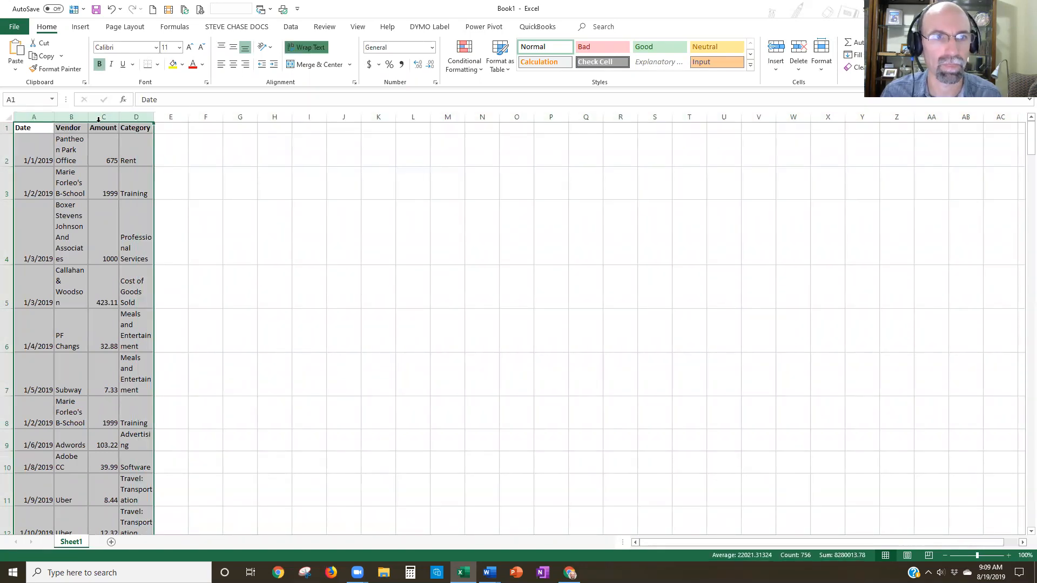
double_click(53, 116)
click(148, 207)
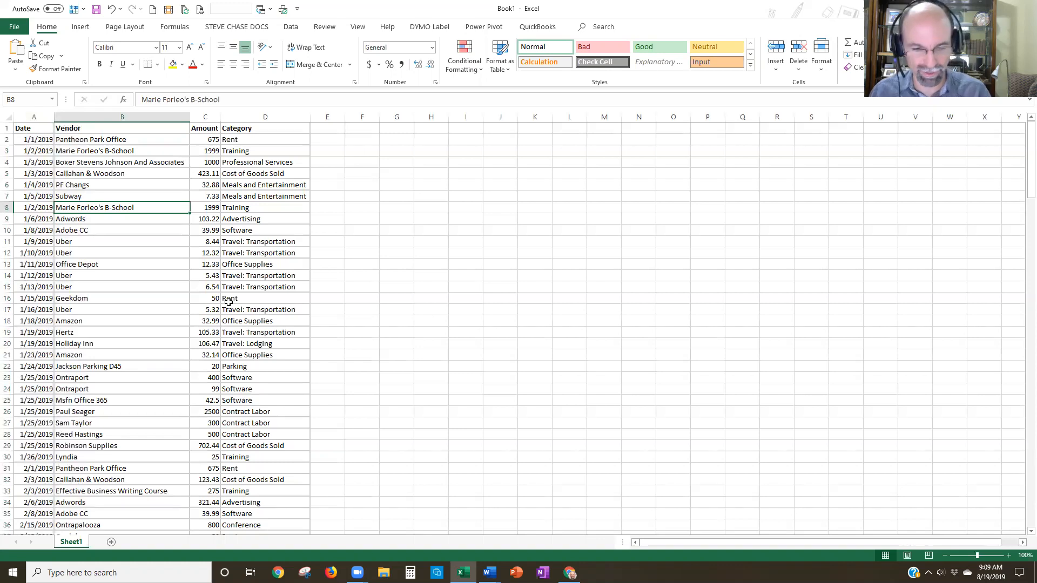
key(ctrl+a)
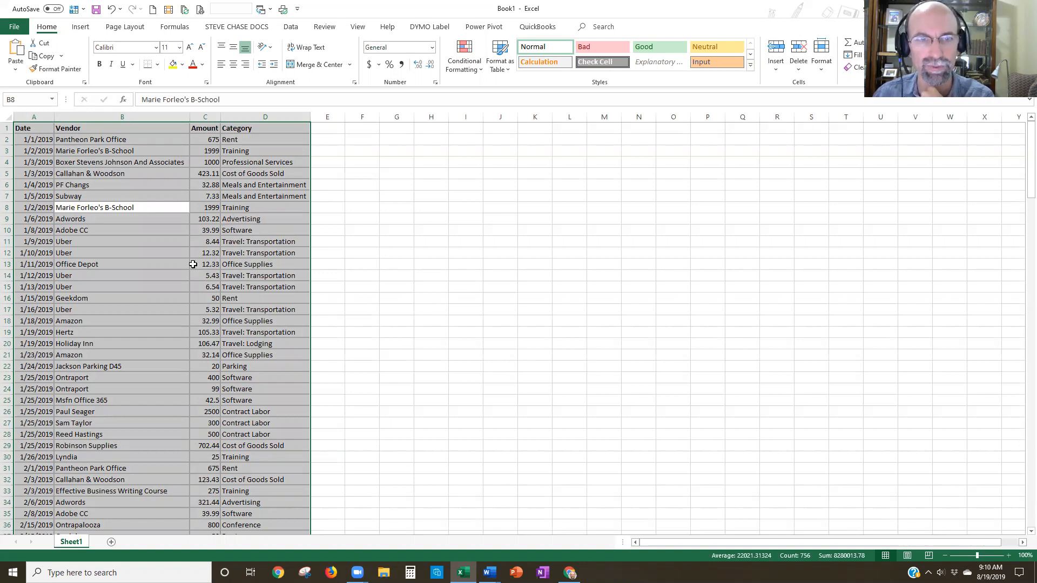
click(204, 140)
click(222, 221)
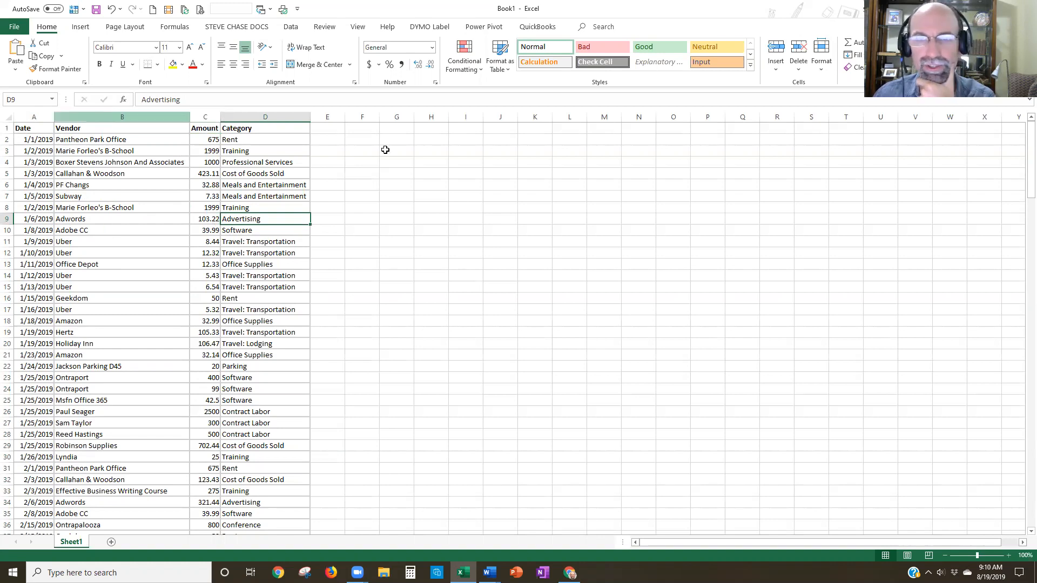
- Preview conditional formatting of duplicate values in the Vendor column with light red fill and dark red text, and cancel the rule
click(105, 115)
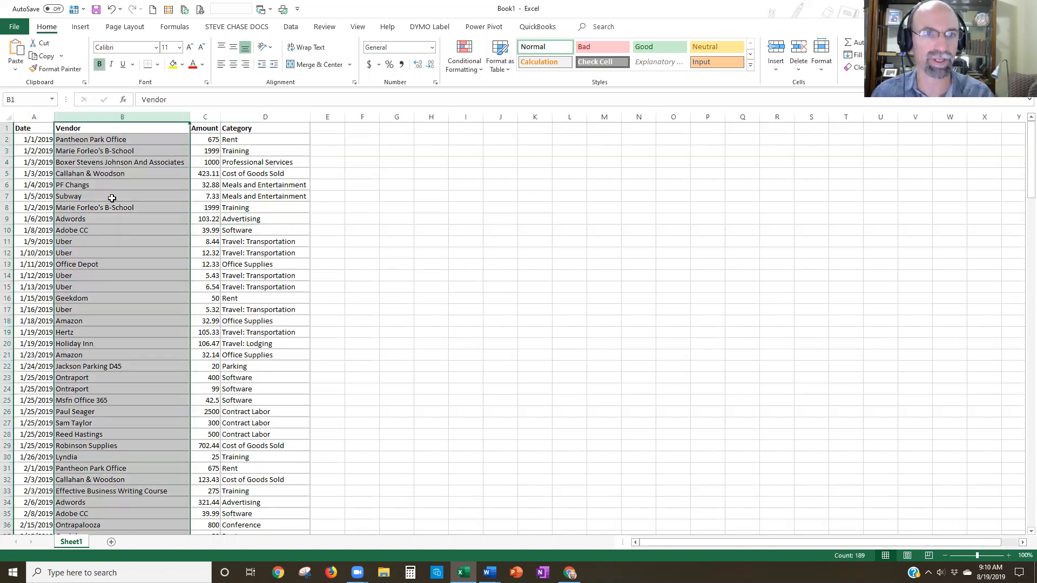
click(473, 69)
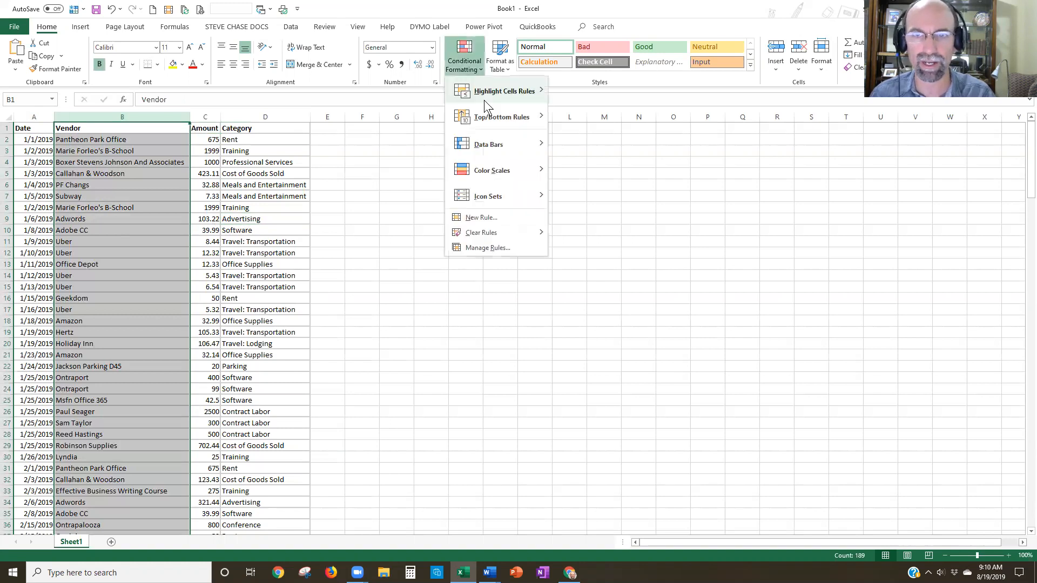
mouse_move(504, 90)
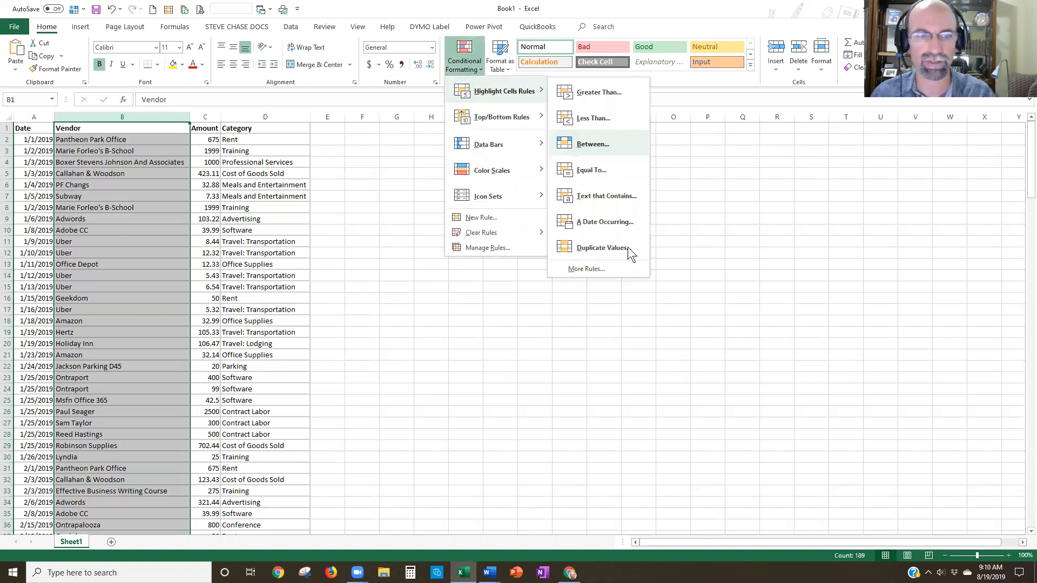
click(628, 247)
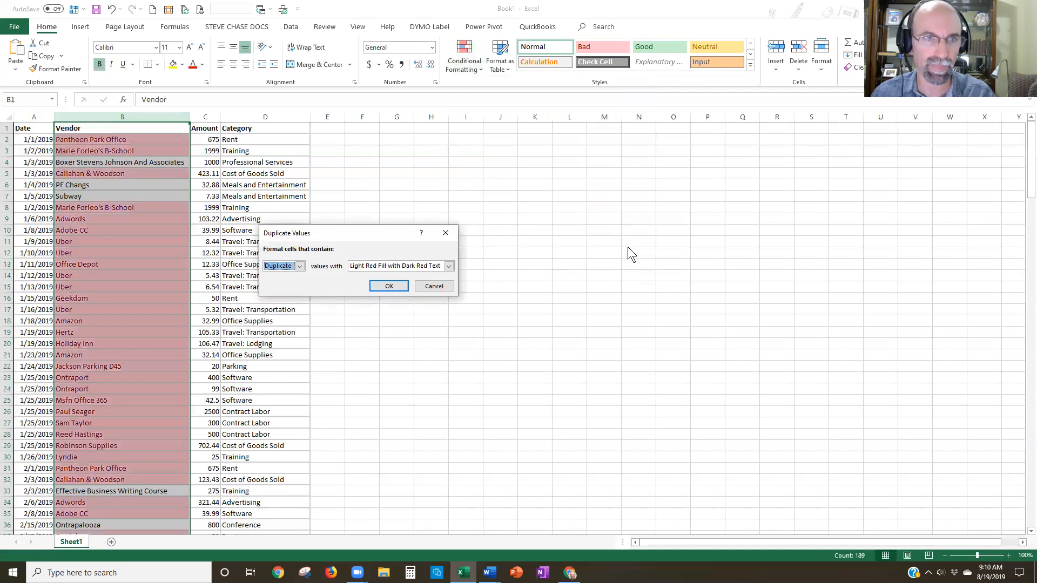
click(298, 267)
click(296, 283)
click(300, 266)
click(294, 275)
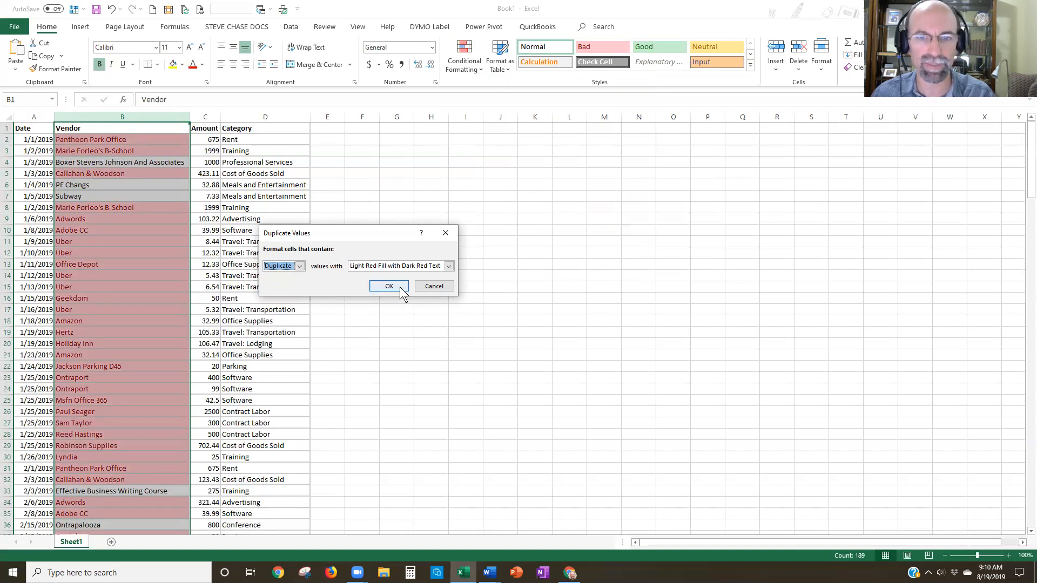
click(434, 286)
- Preview conditional formatting of duplicate values in the Amount column with light red fill and dark red text, and cancel the rule
click(212, 117)
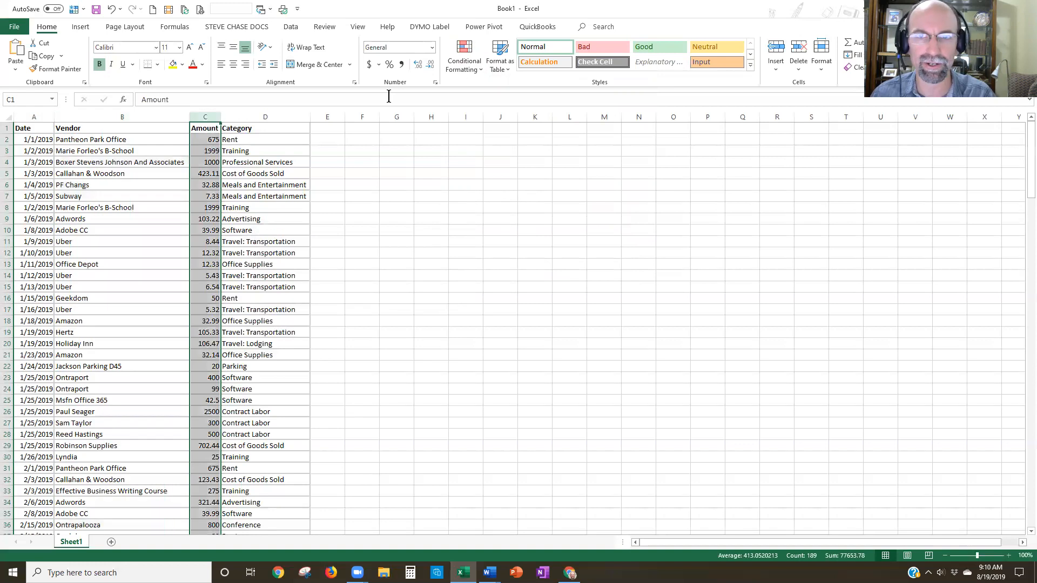
click(464, 68)
mouse_move(490, 93)
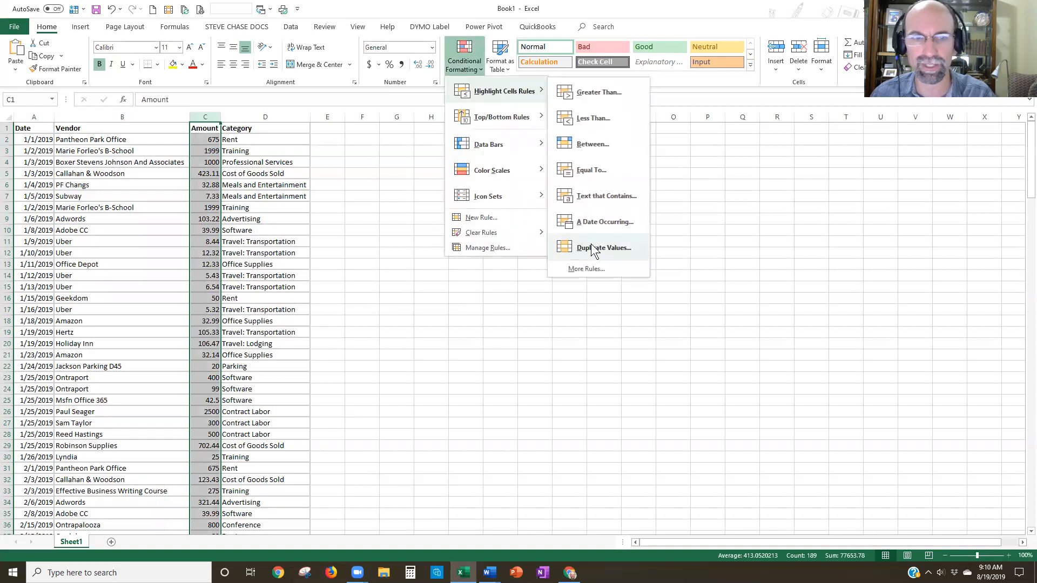
key(Return)
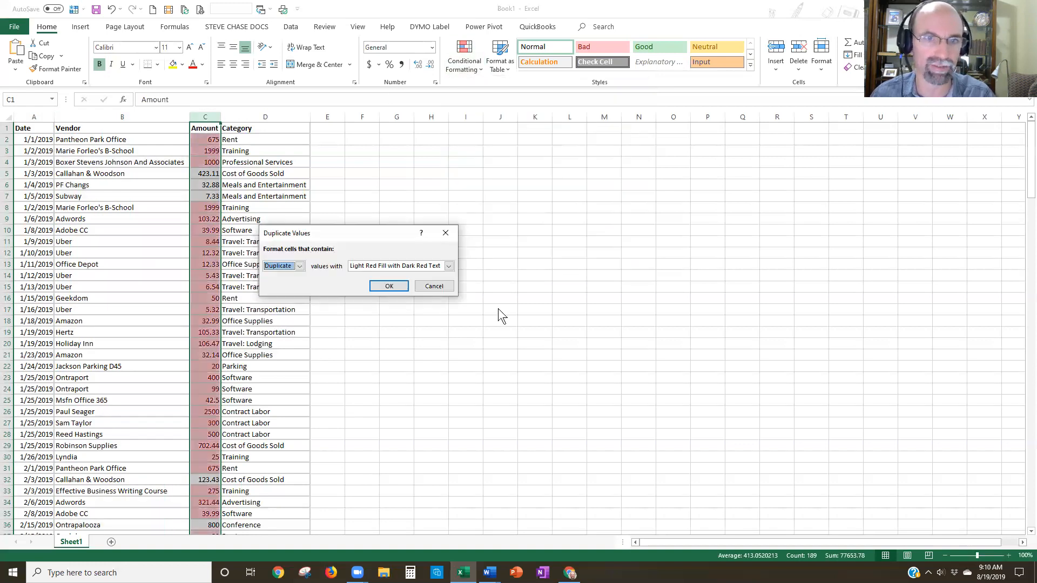
click(434, 287)
click(425, 328)
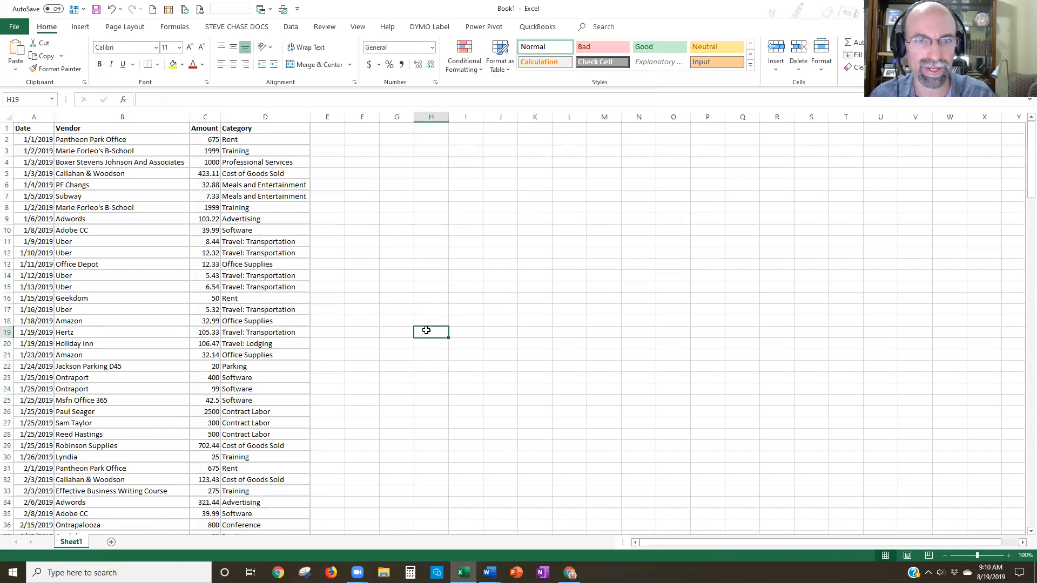
- Enter the formula =A2&B2&C2&D2 in cell F2 to join the date, vendor, amount and category
click(342, 139)
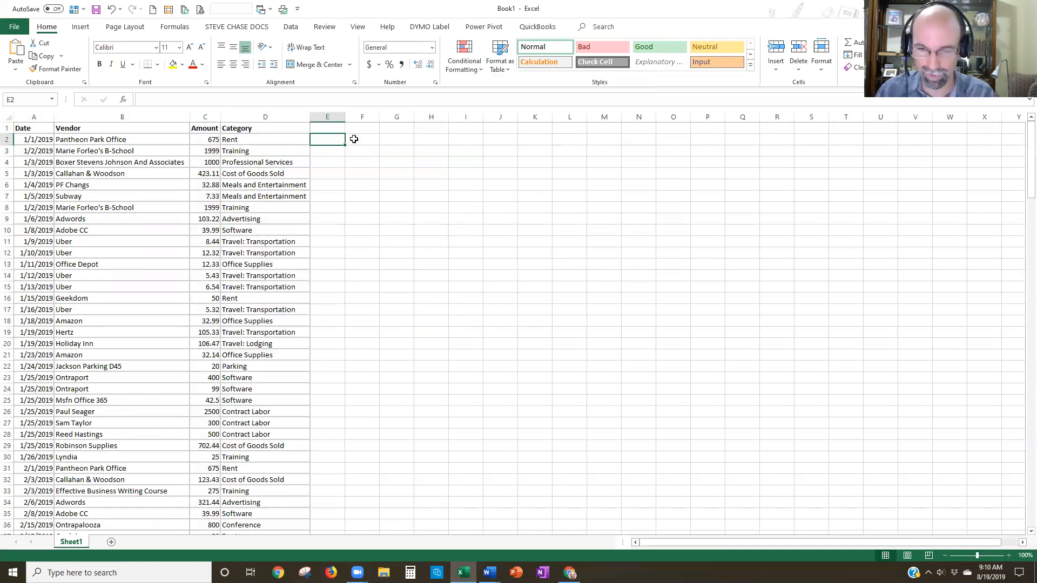
click(354, 139)
text(=)
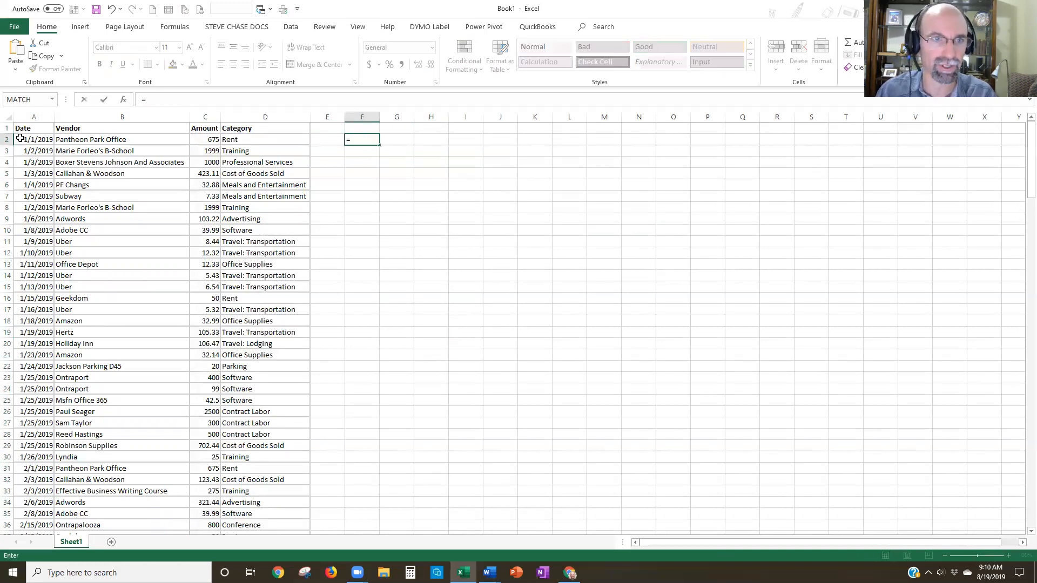
click(36, 140)
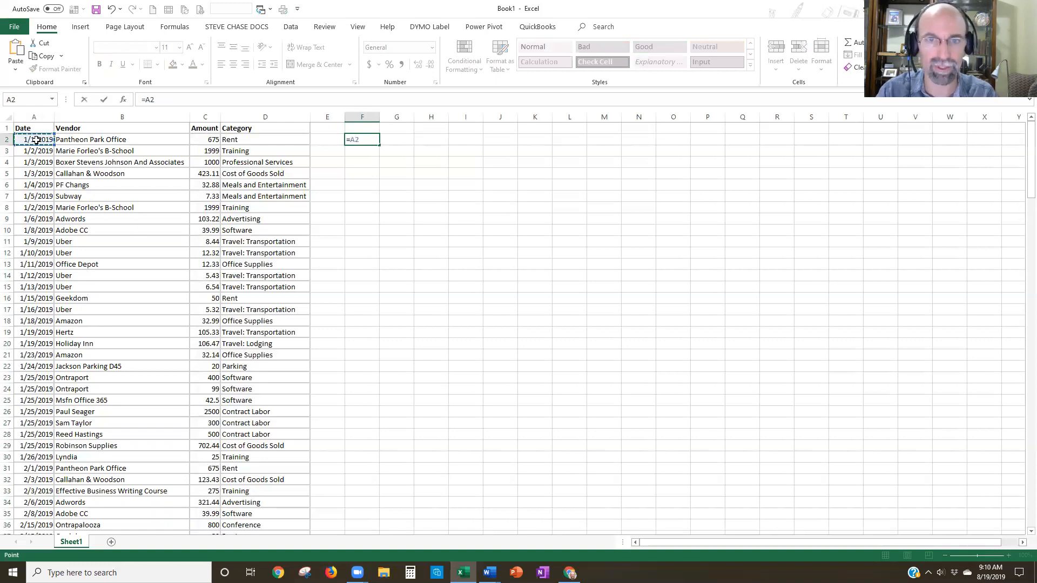
text(&")
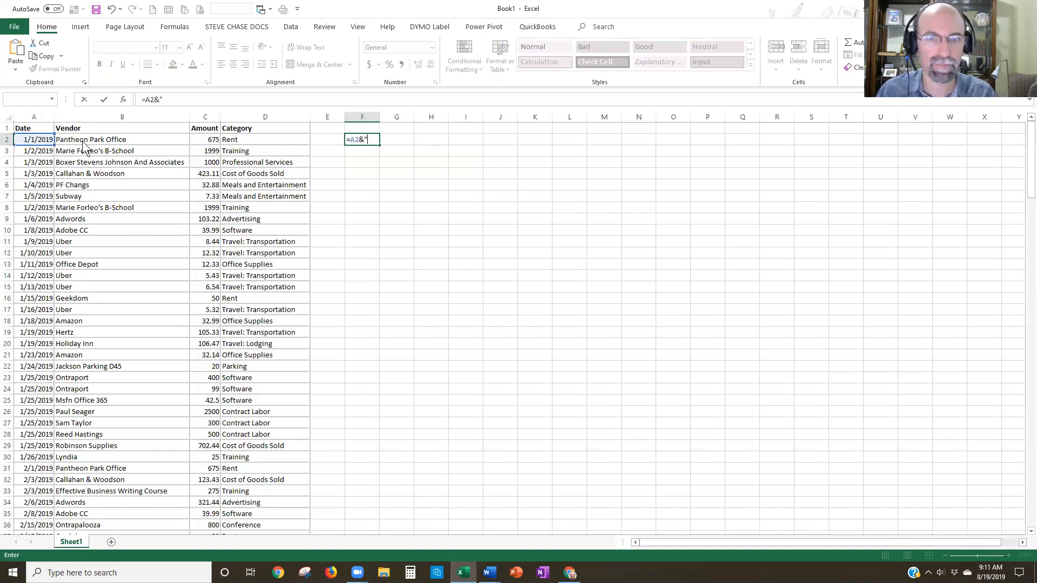
key(Return)
click(558, 325)
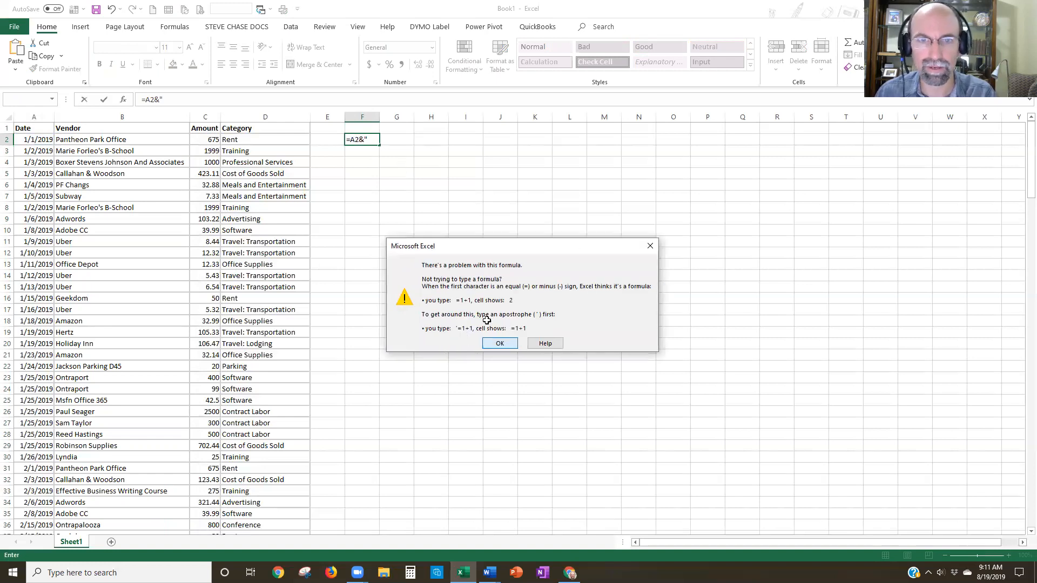
key(Return)
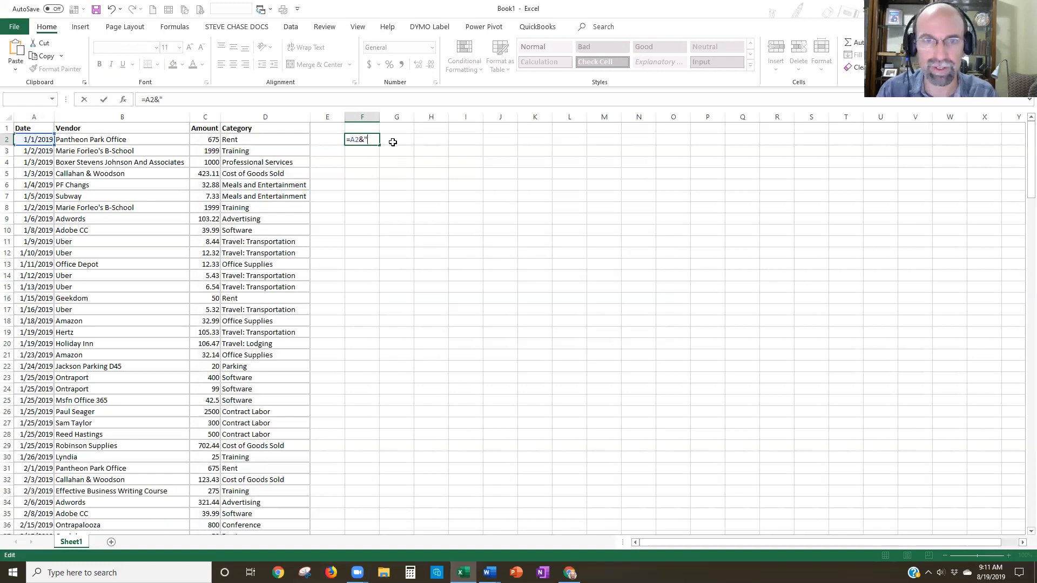
key(BackSpace)
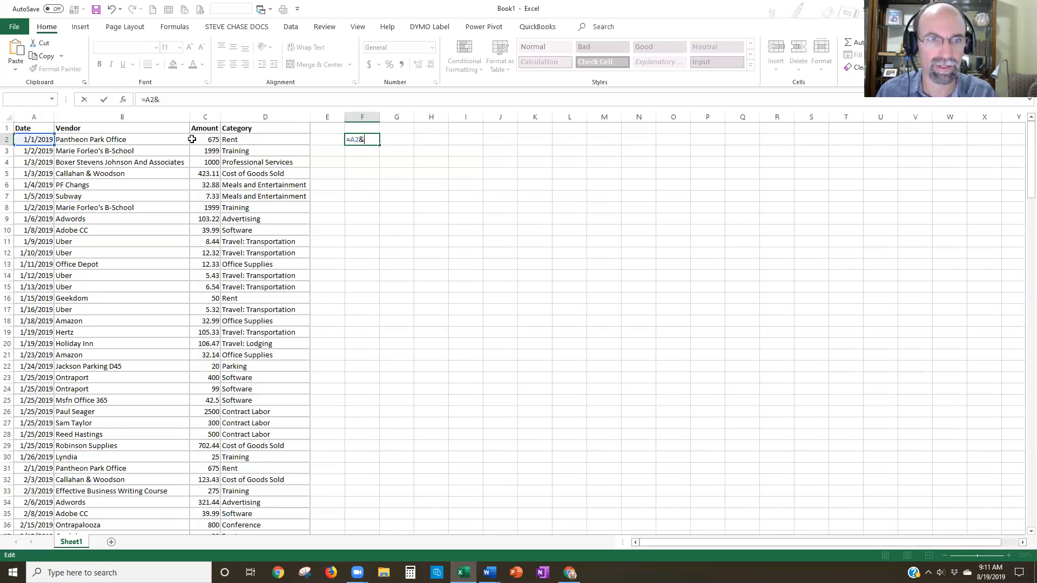
click(166, 145)
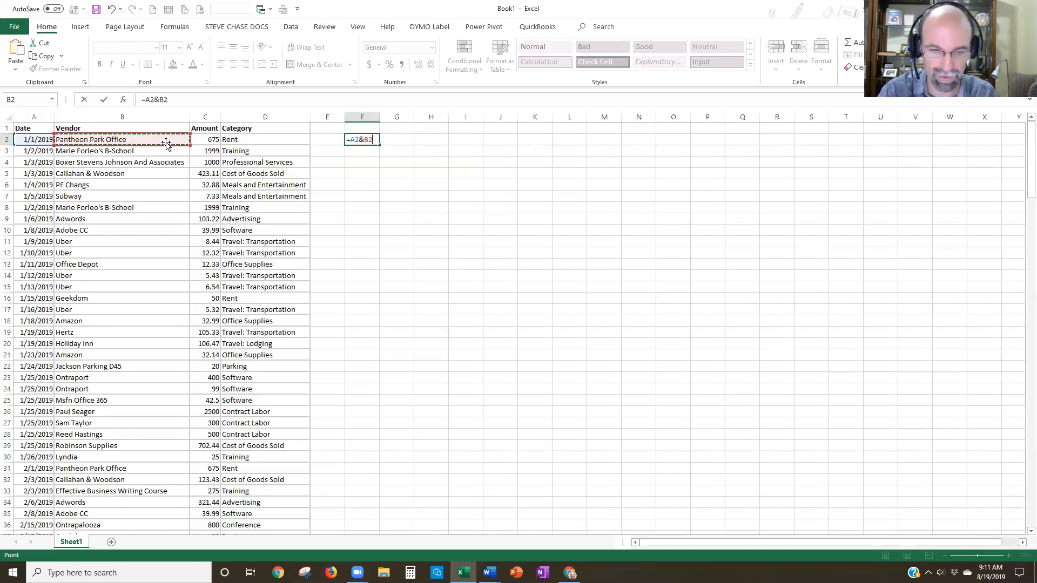
text(&)
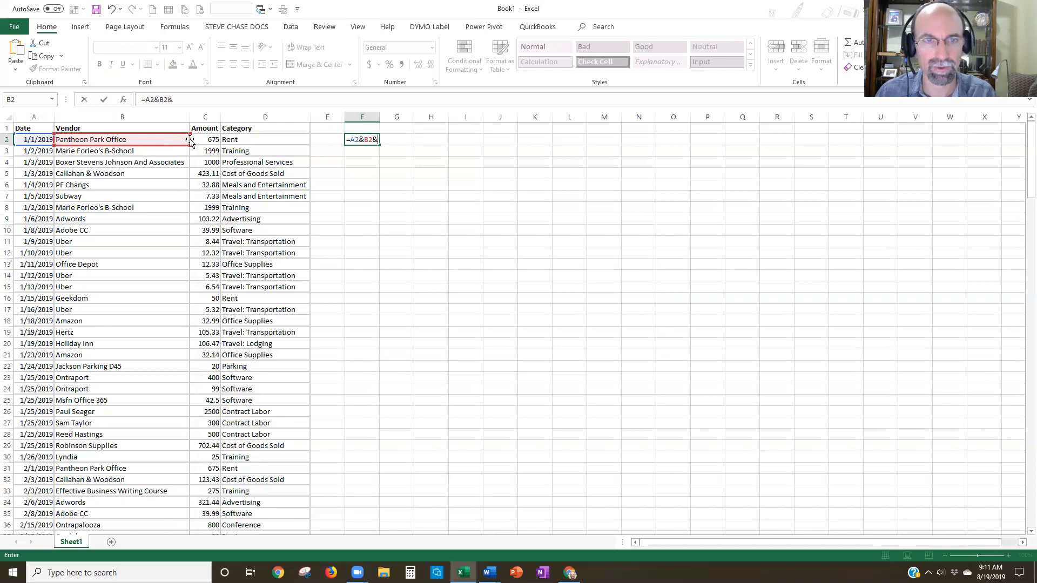
click(203, 141)
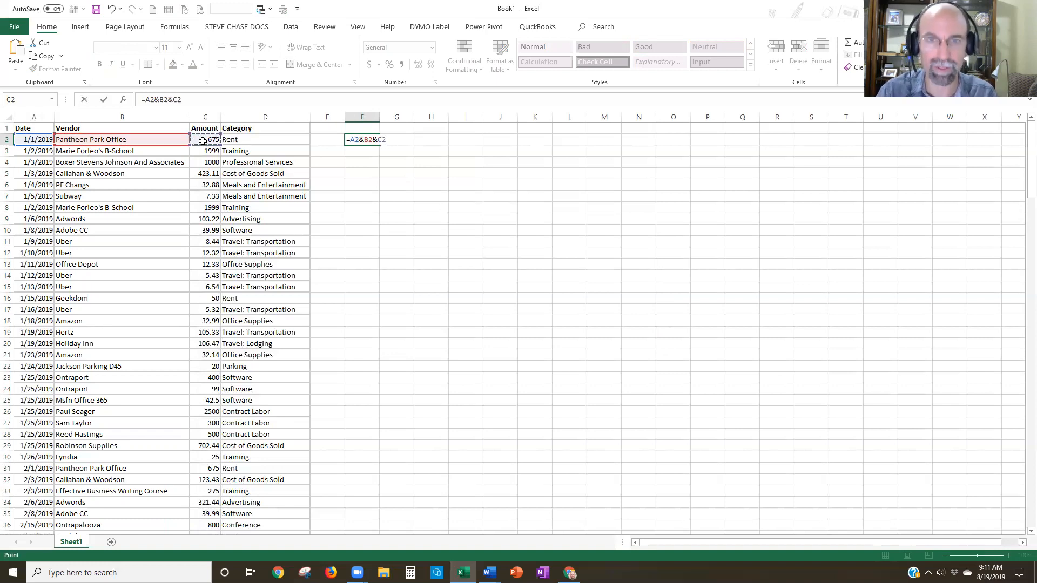
text(&)
click(247, 142)
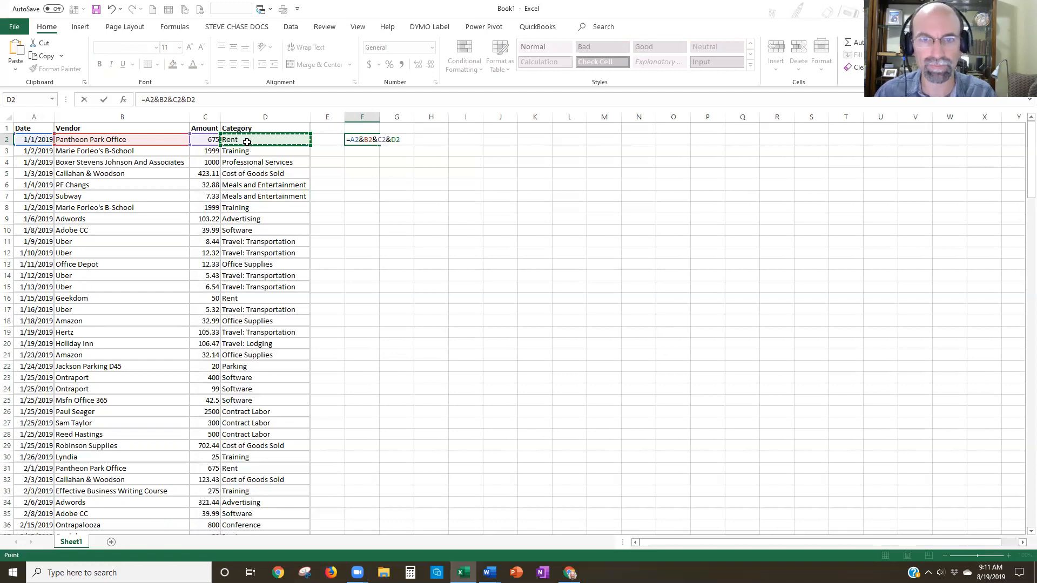
key(Return)
- Widen column F to fit the joined text and fill the F2 formula down to row 189
drag(381, 117, 519, 194)
click(499, 139)
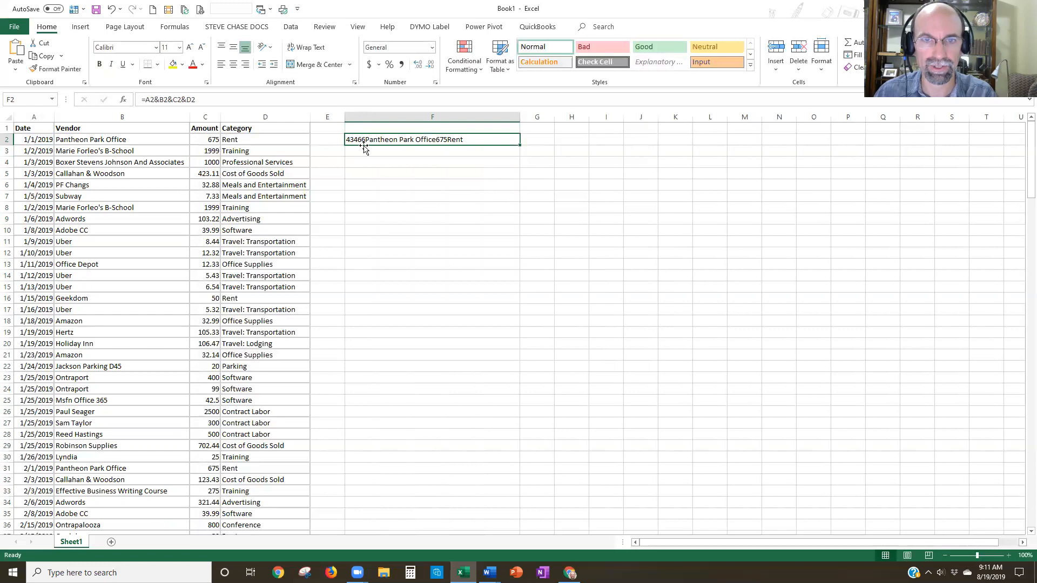
drag(520, 145, 496, 399)
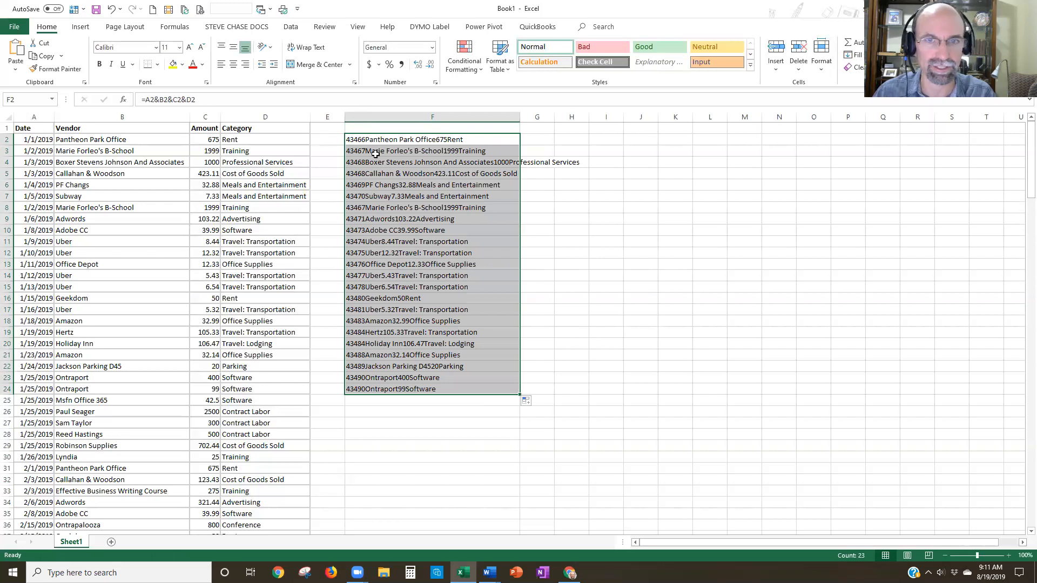
key(Home)
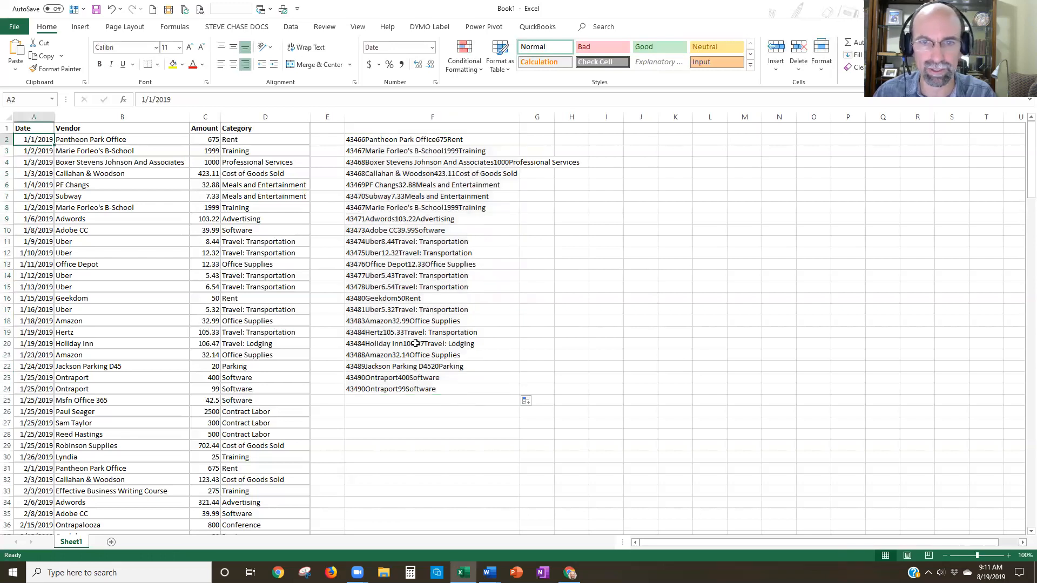
click(517, 393)
drag(518, 395, 508, 505)
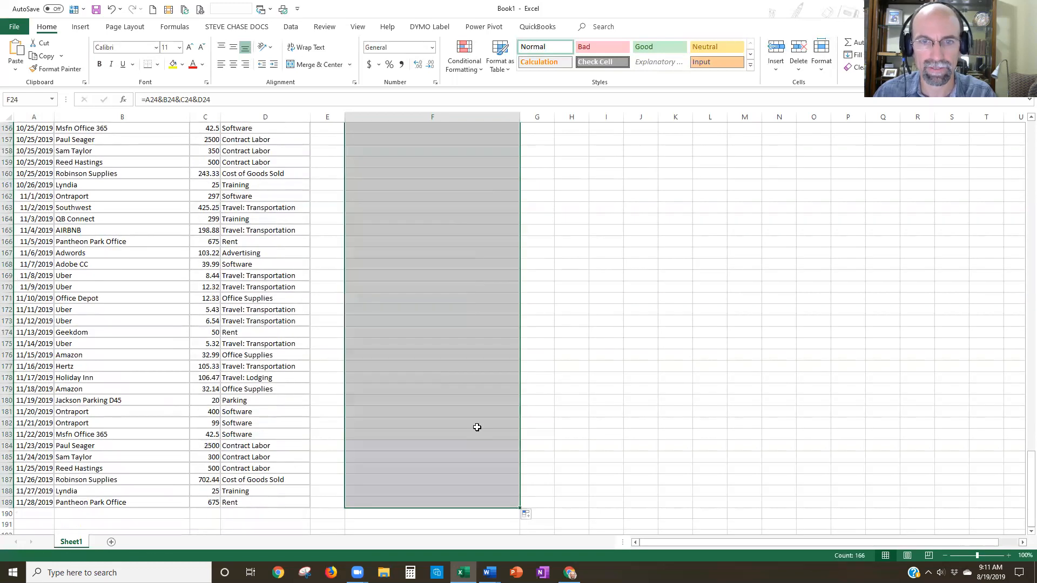
scroll(477, 427, up, 6)
scroll(464, 420, up, 20)
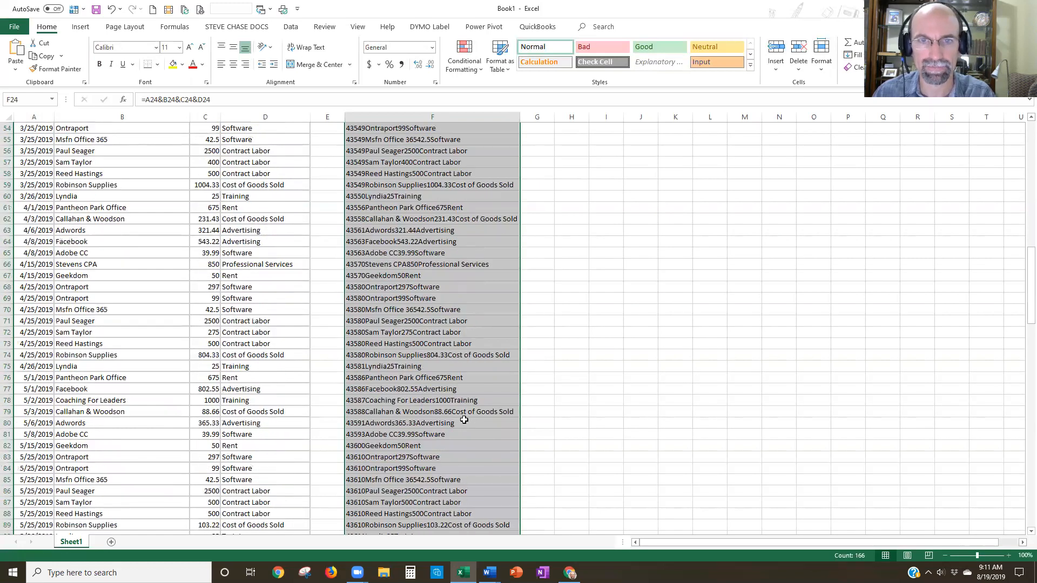
scroll(464, 419, up, 18)
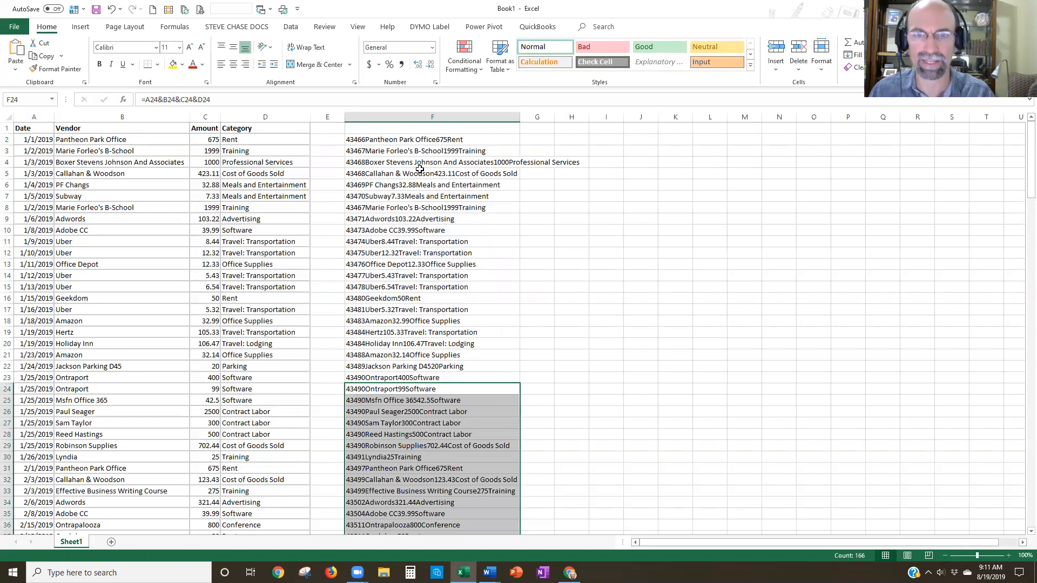
- Apply duplicate-value conditional formatting to the whole of column F with light red fill and dark red text
click(432, 117)
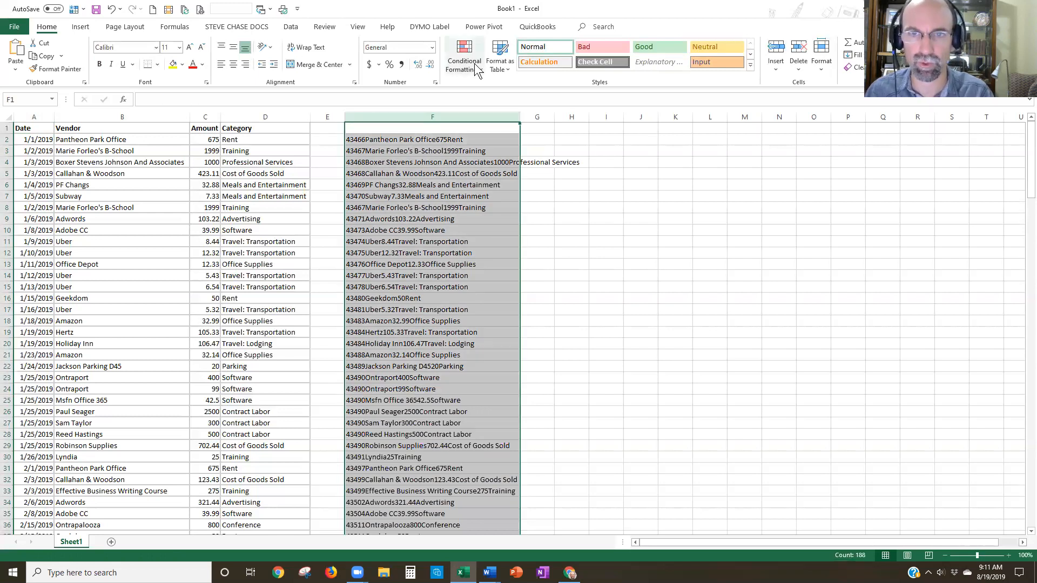
click(478, 68)
mouse_move(479, 96)
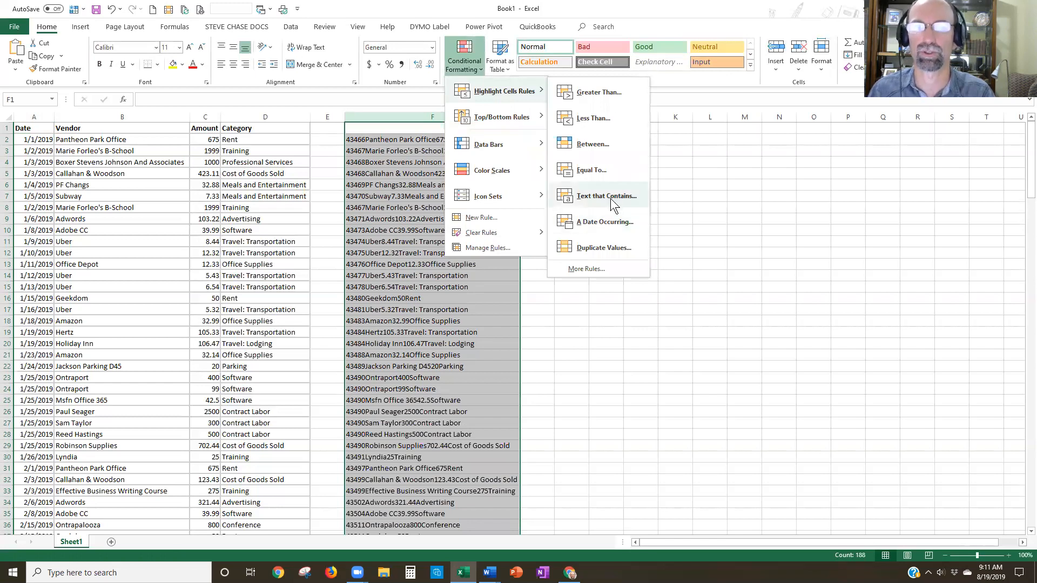
click(604, 248)
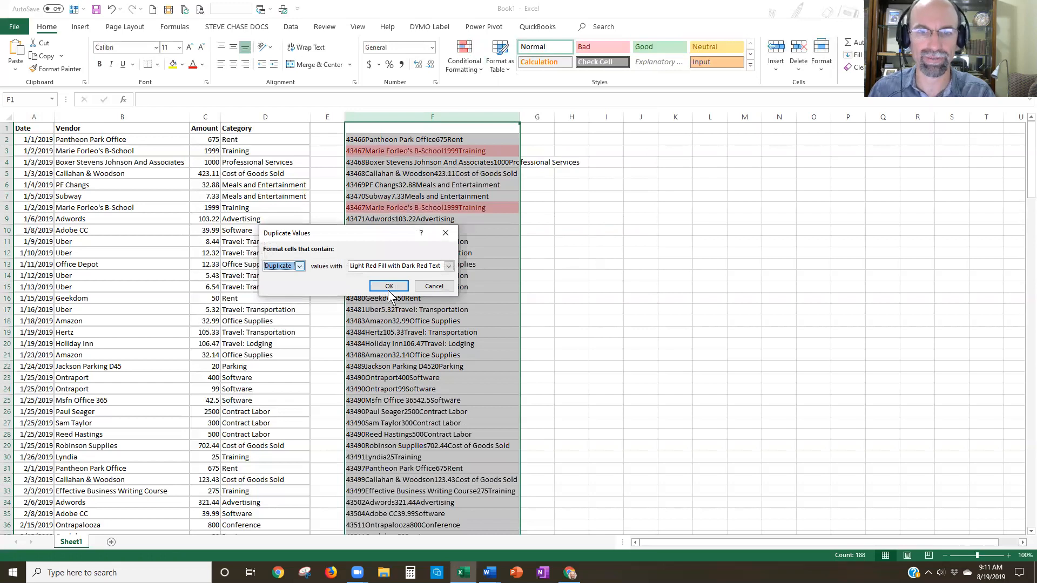
key(Return)
click(428, 330)
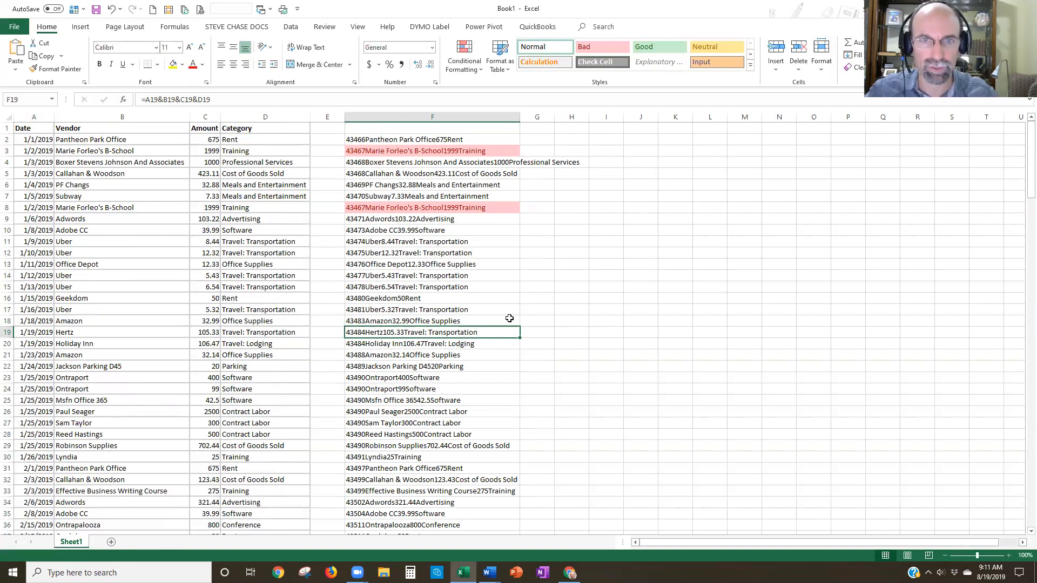
- Remove duplicate rows from the whole transactions table, comparing Date, Vendor, Amount and Category and treating the first row as headers
click(158, 248)
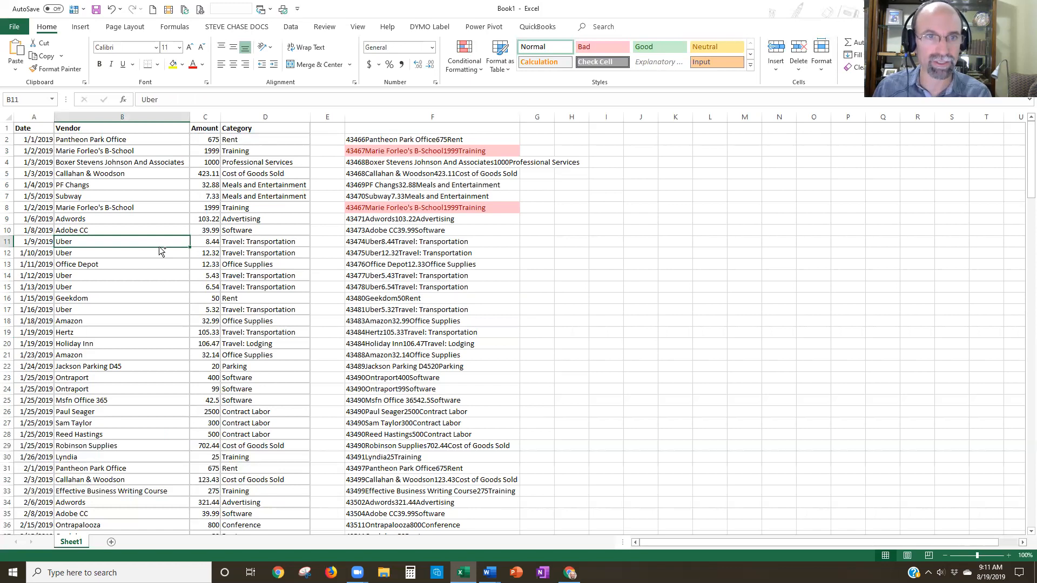
key(ctrl+a)
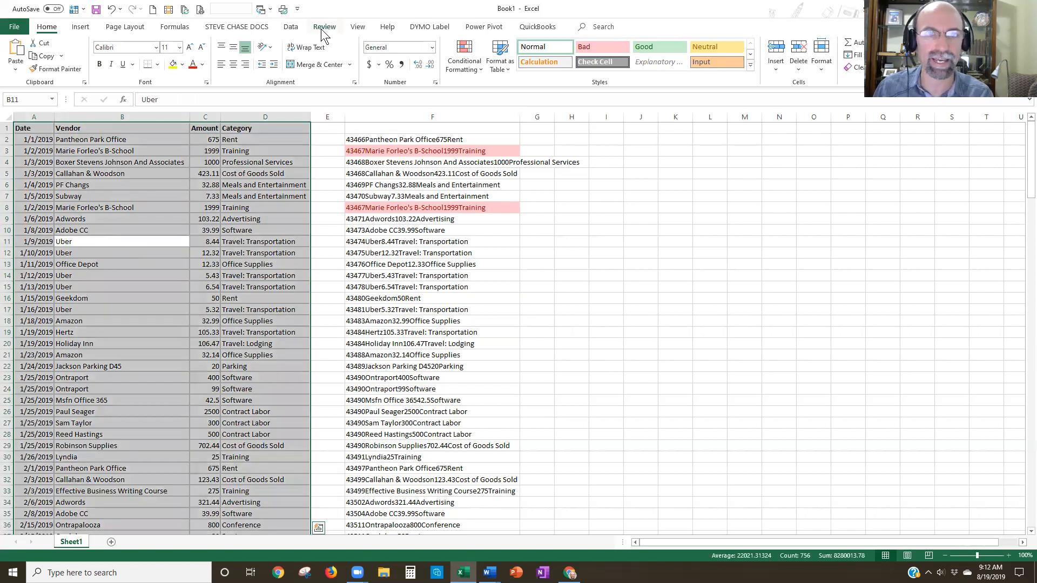
click(292, 28)
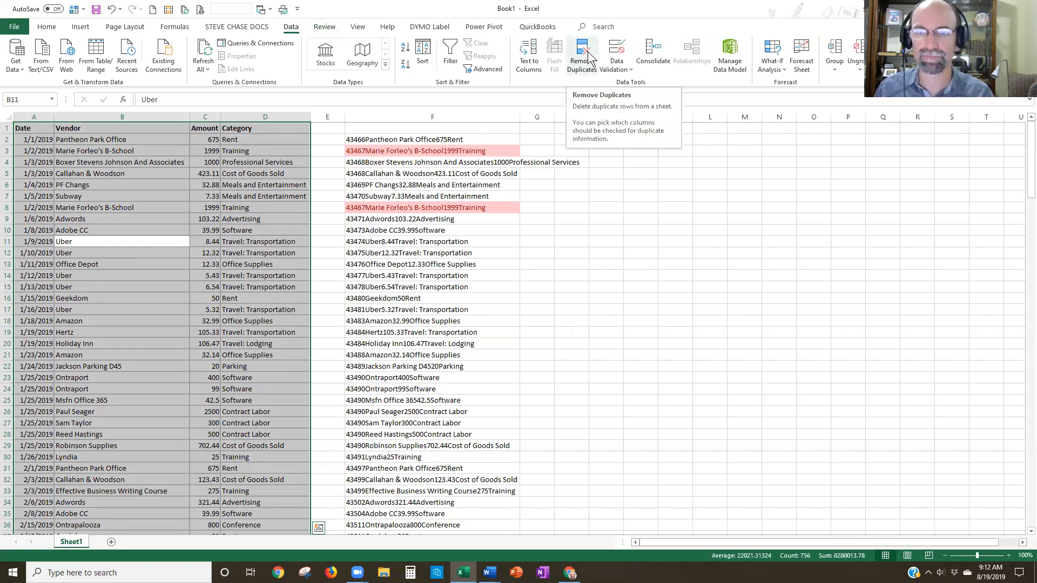
click(582, 54)
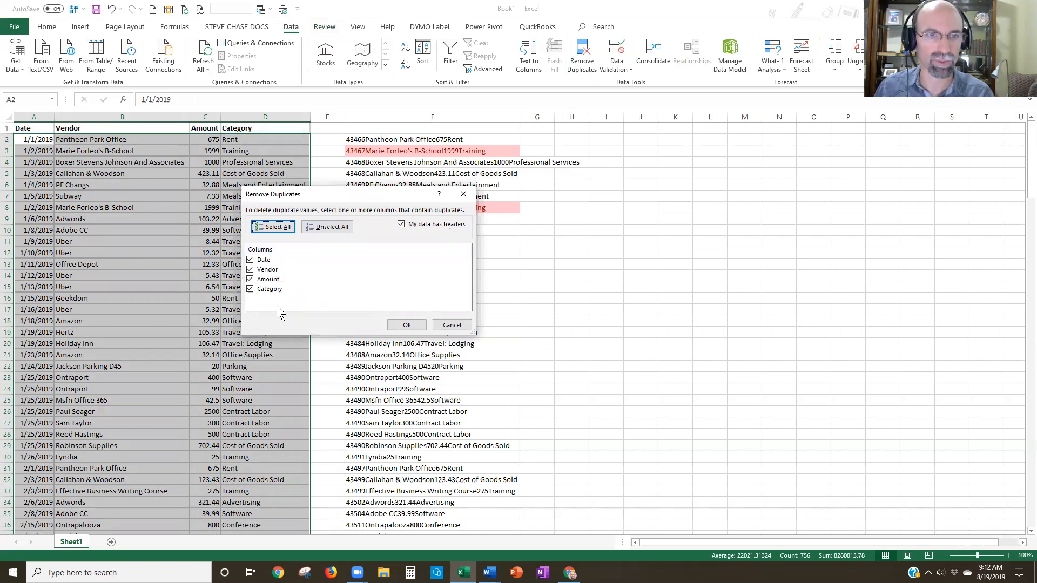
click(406, 325)
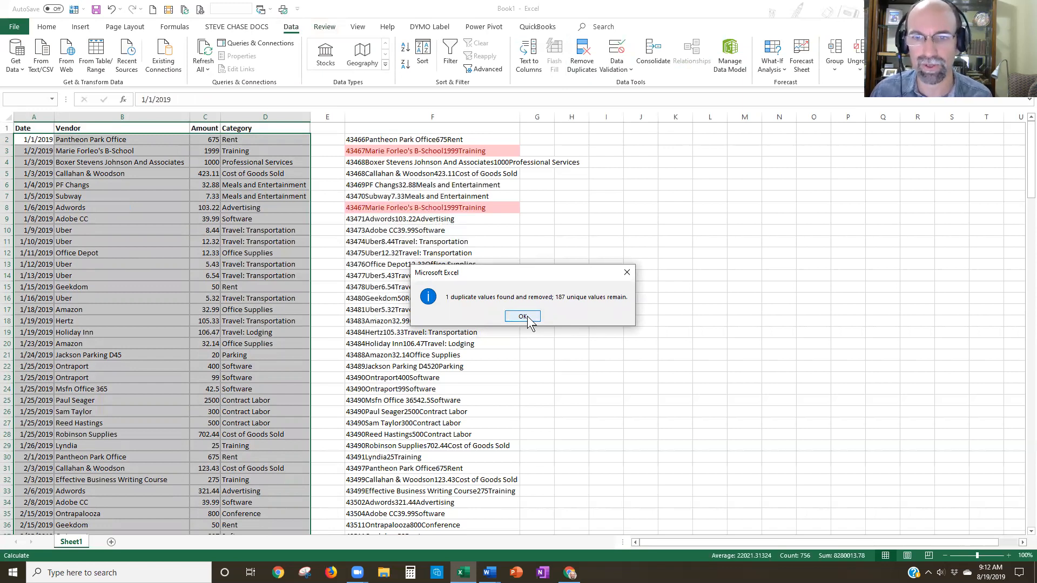
click(523, 316)
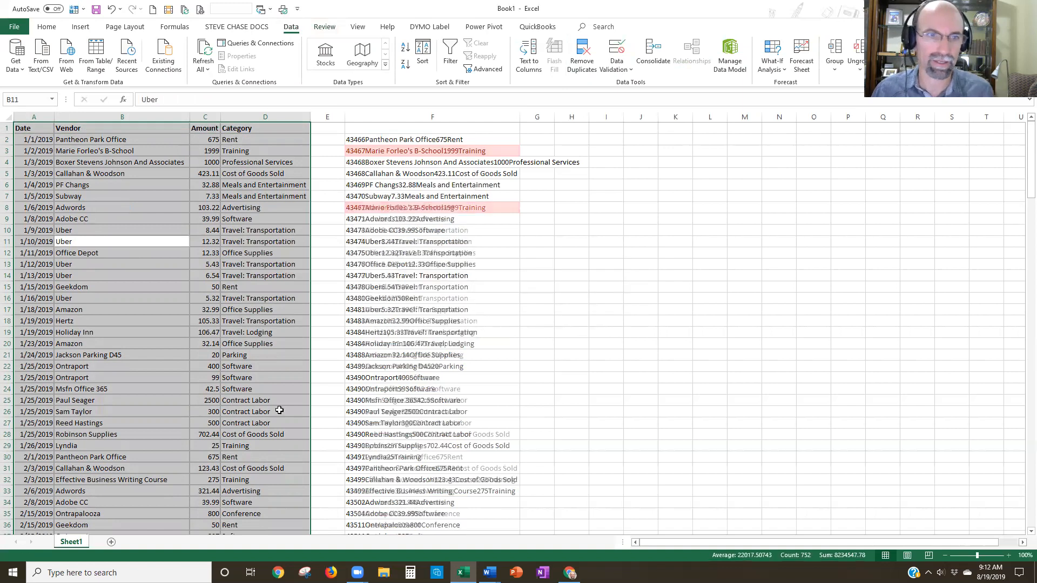
click(427, 366)
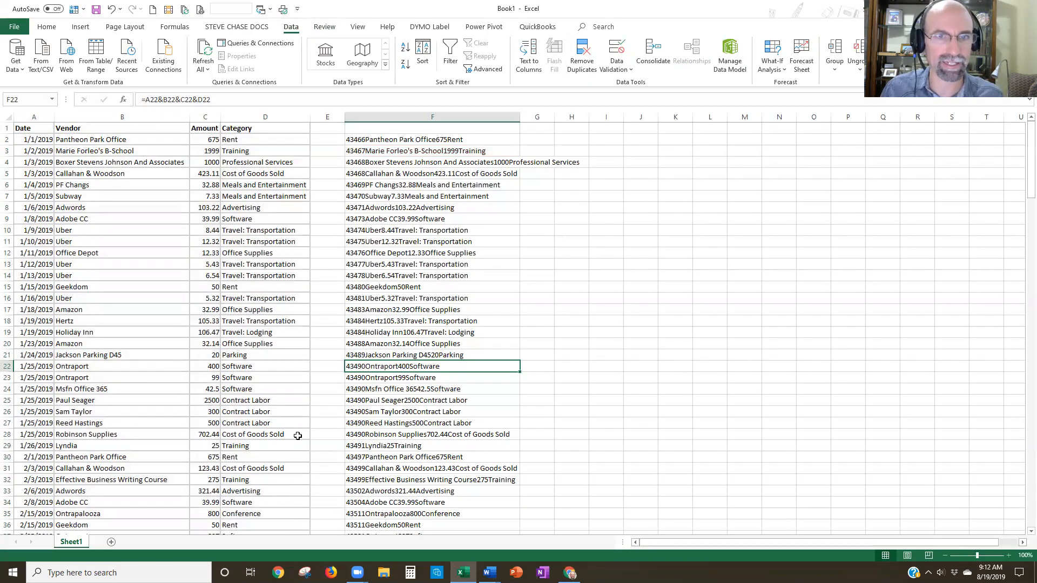
- Remove duplicate rows from the transactions table with headers, comparing only Vendor and leaving out Date, Amount and Category
click(122, 265)
key(ctrl+a)
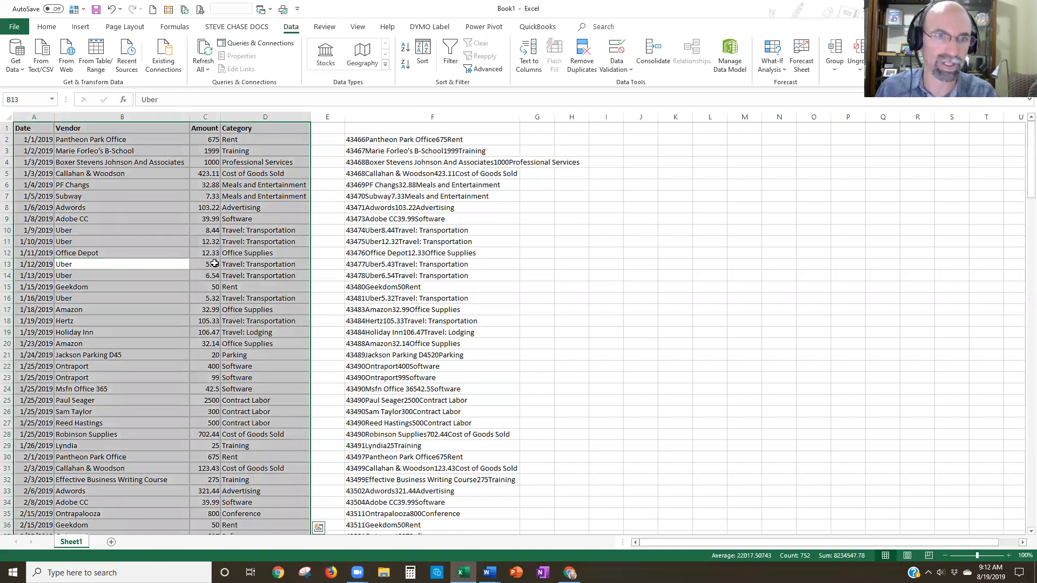
click(582, 55)
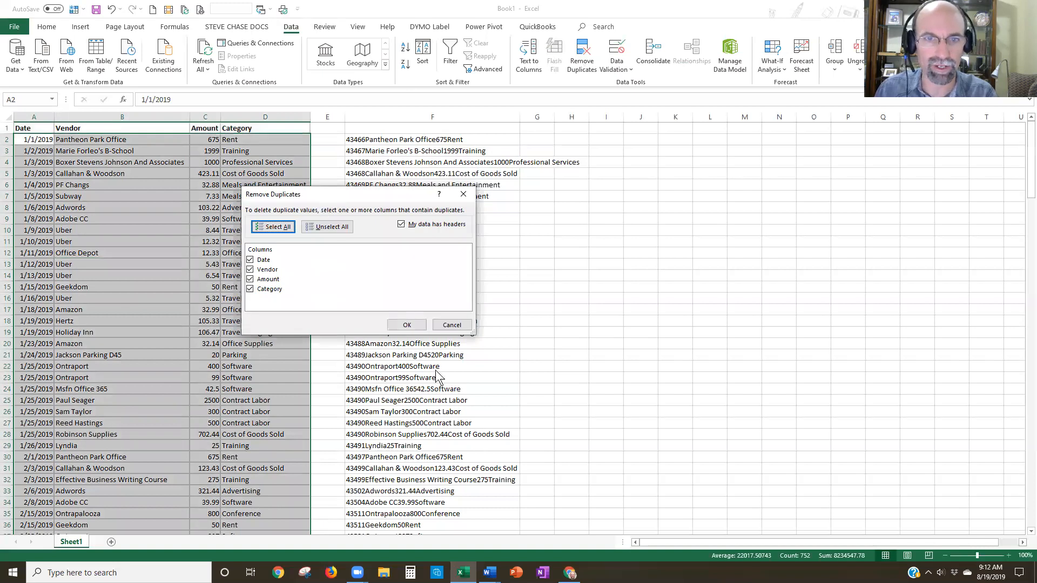
drag(348, 195, 373, 187)
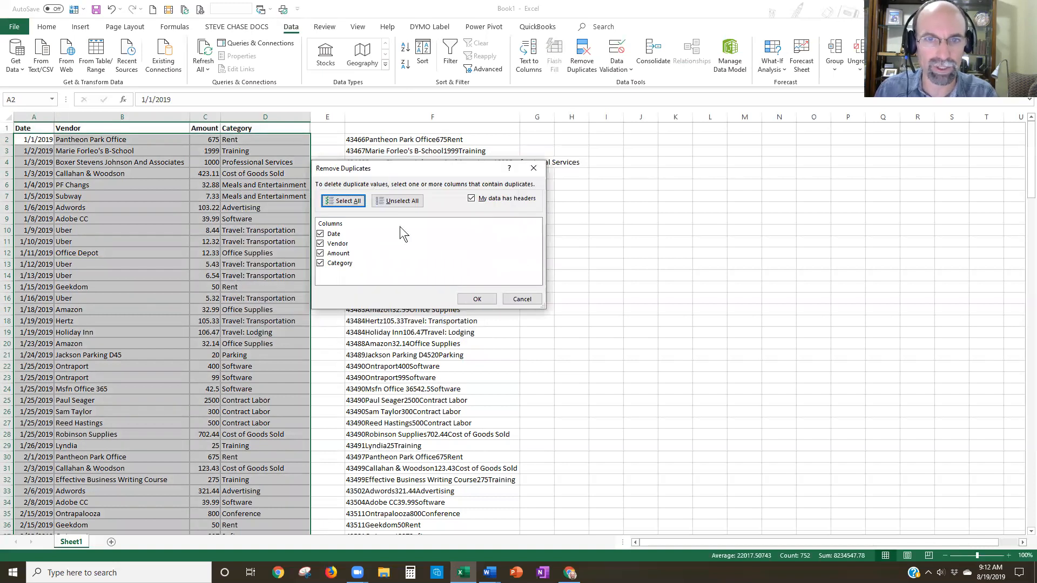
click(351, 233)
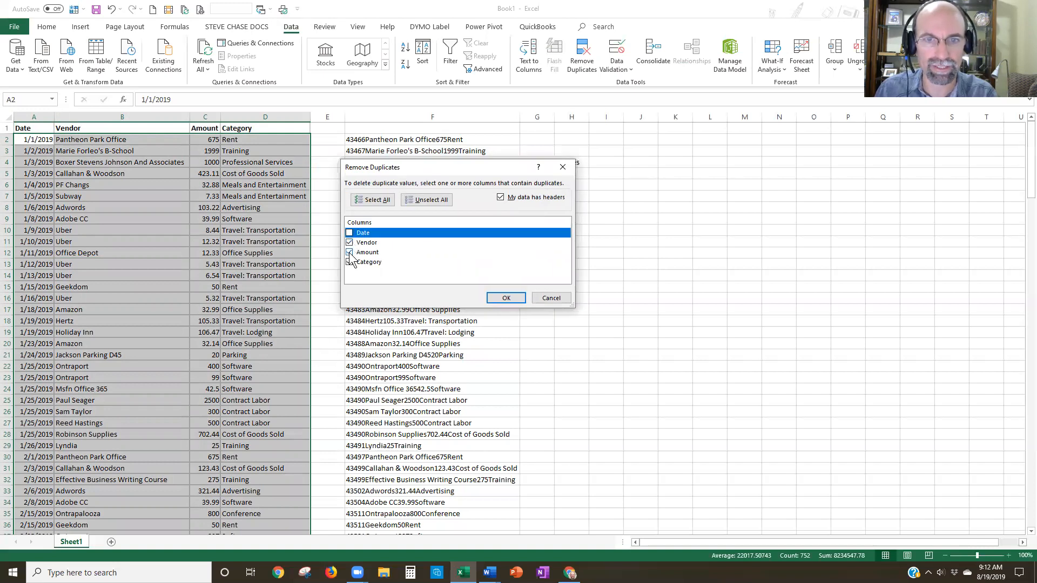
click(349, 252)
click(349, 262)
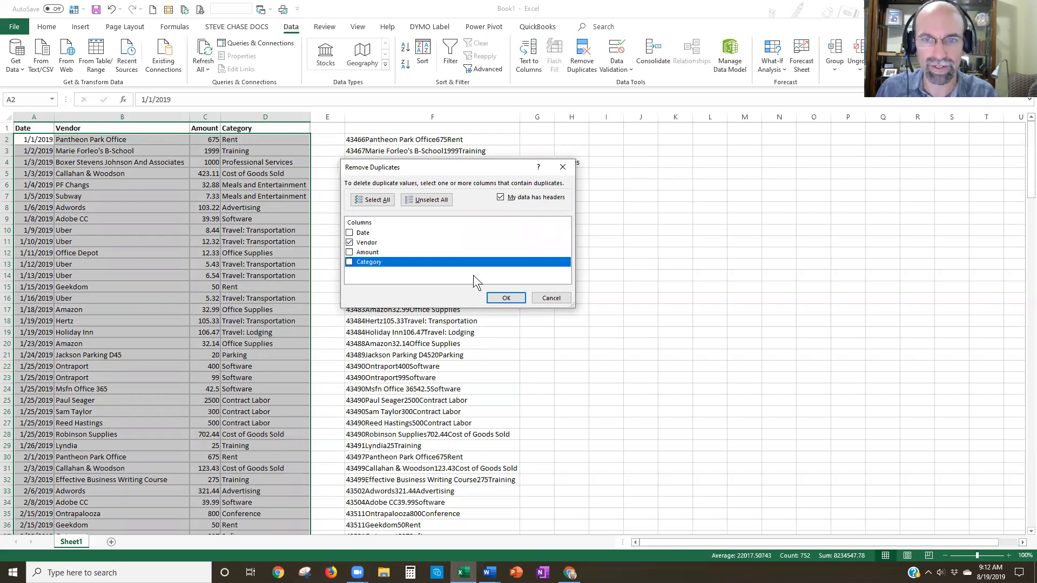
click(502, 297)
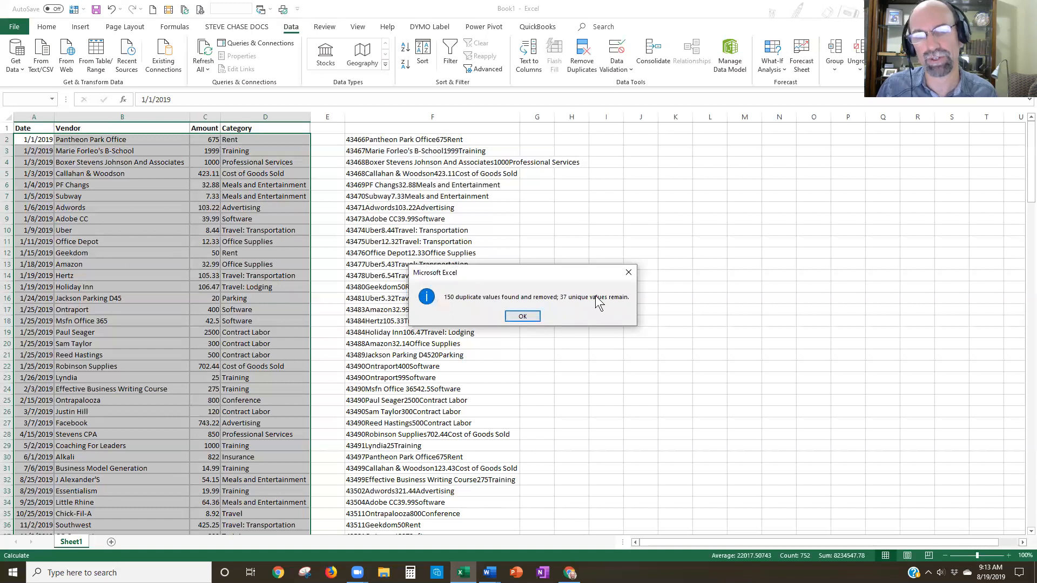
click(518, 317)
- Review the shortened Vendor list and undo the vendor-only duplicate removal
click(158, 331)
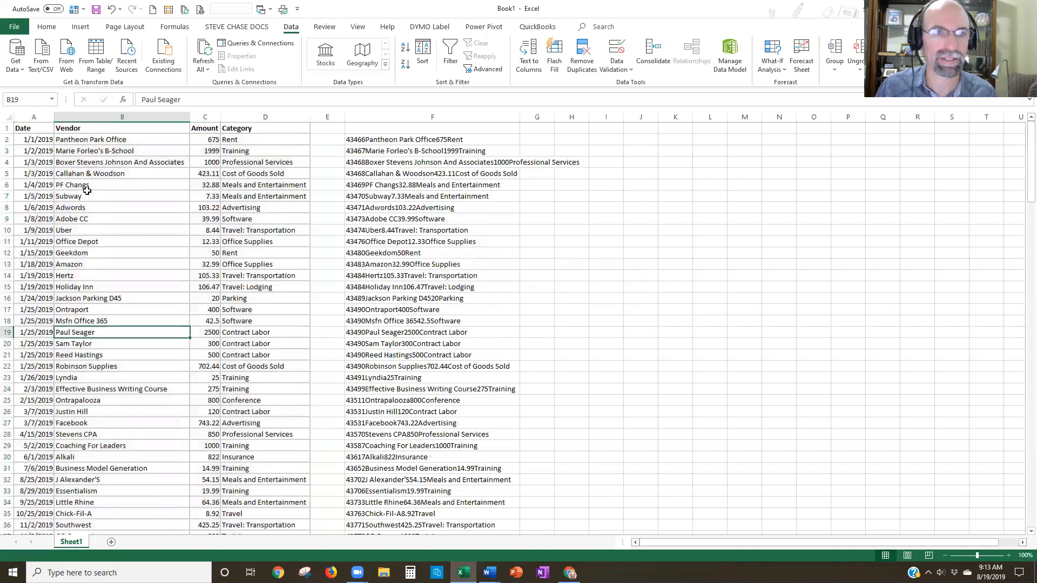
drag(86, 140, 86, 459)
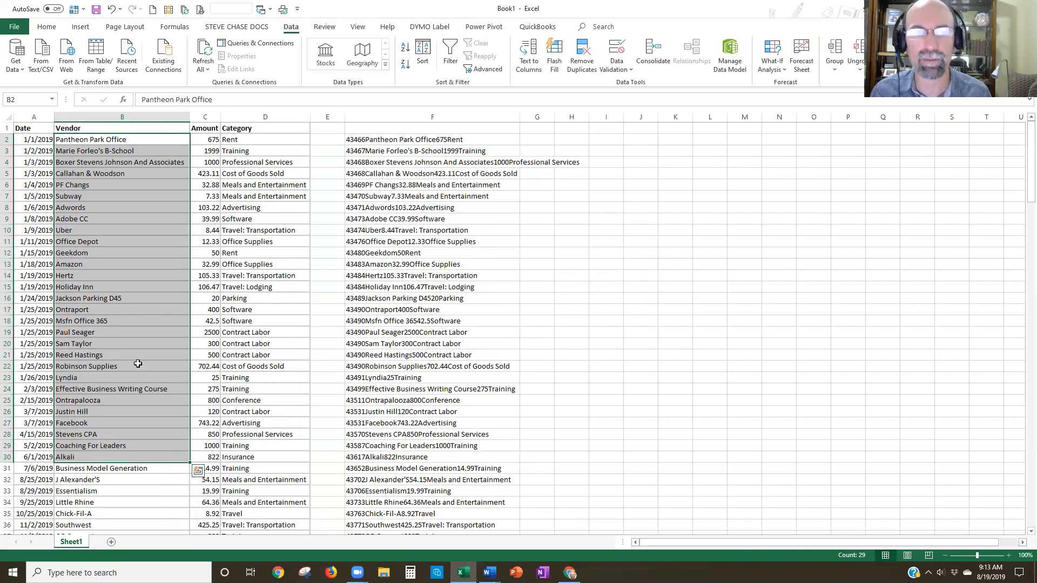
click(114, 10)
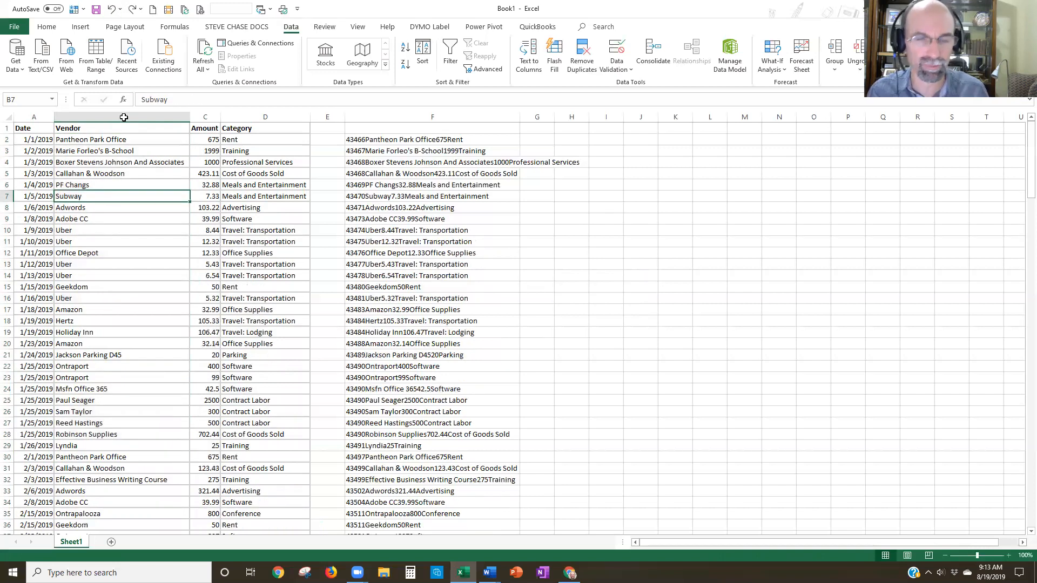
- Copy the whole Vendor column including its header and paste it as values starting at cell L1
key(ctrl+Up)
key(ctrl+shift+Down)
key(ctrl+c)
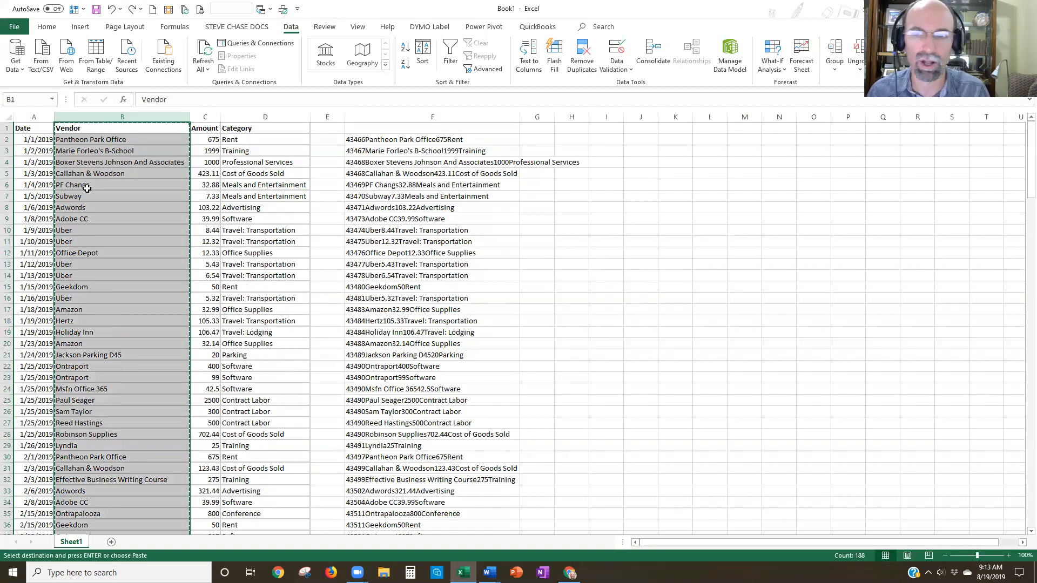
click(709, 129)
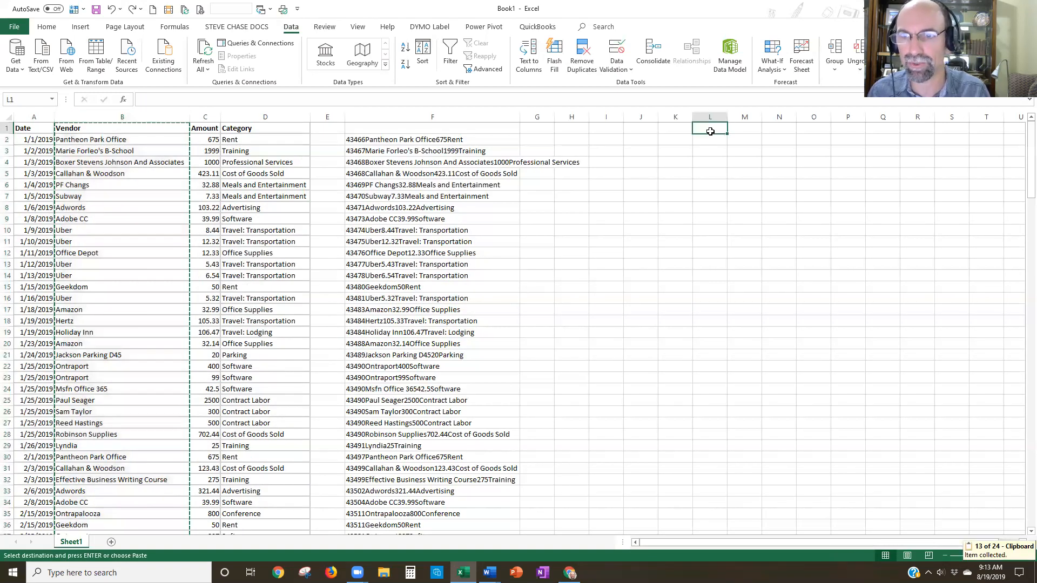
right_click(711, 130)
click(753, 188)
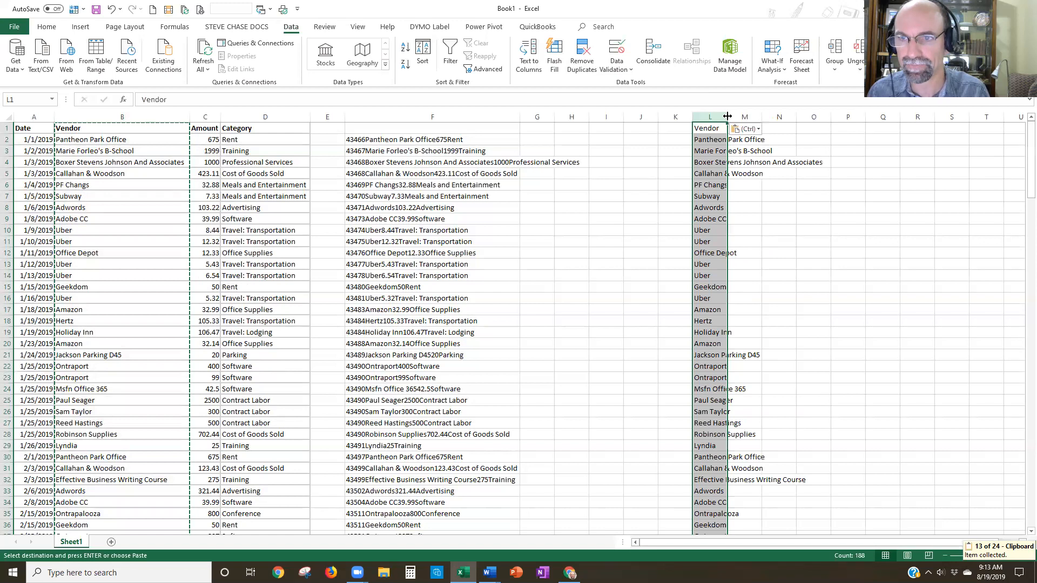
- Widen column L and remove the duplicate vendor names from it, with the headers option off
key(alt+o)
key(c)
key(a)
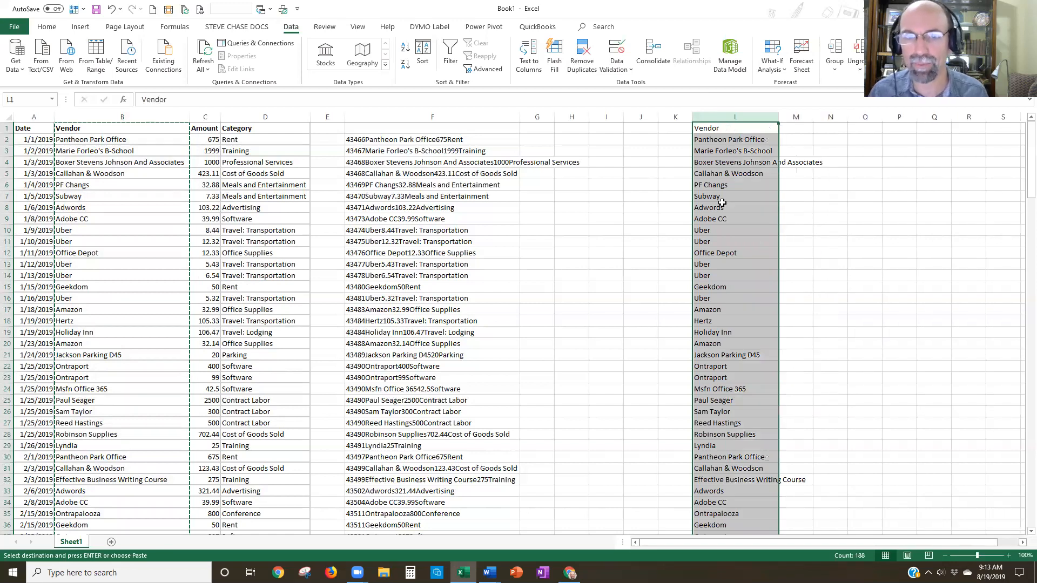
click(582, 68)
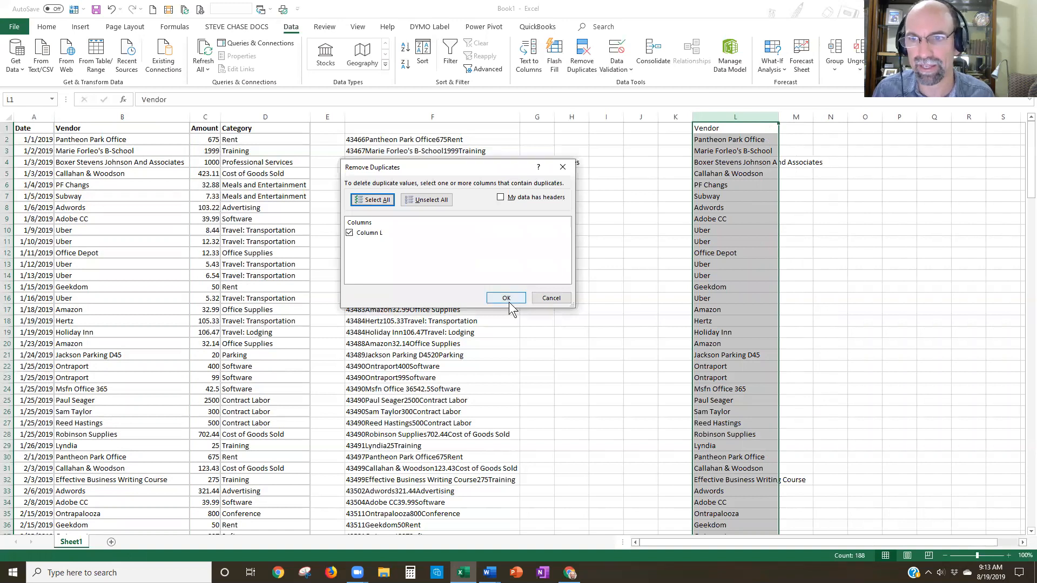
key(Return)
key(Return)
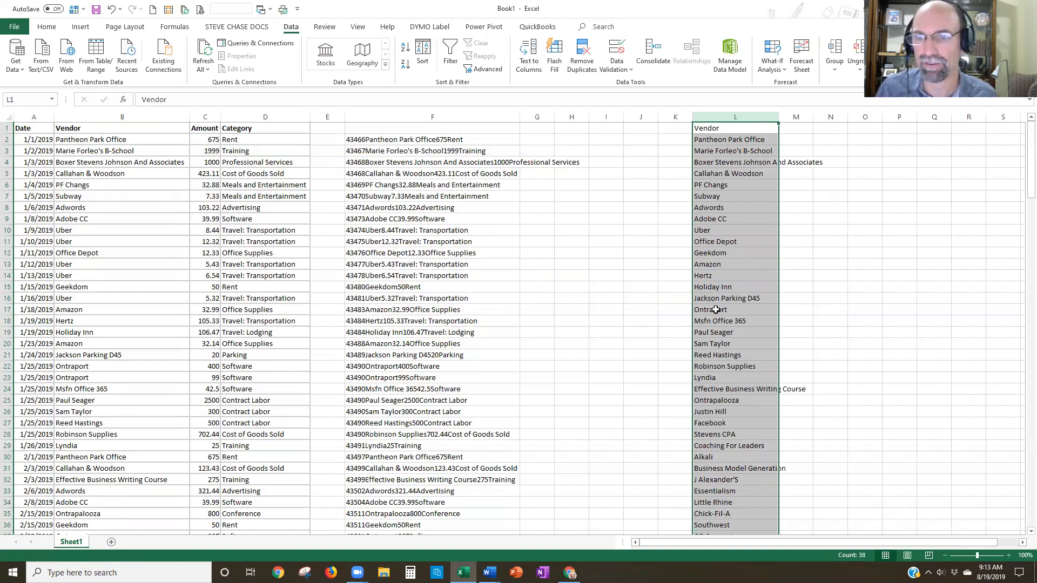
- Sort the unique vendor list in column L from A to Z and widen the column to fit the longest name
scroll(721, 314, down, 1)
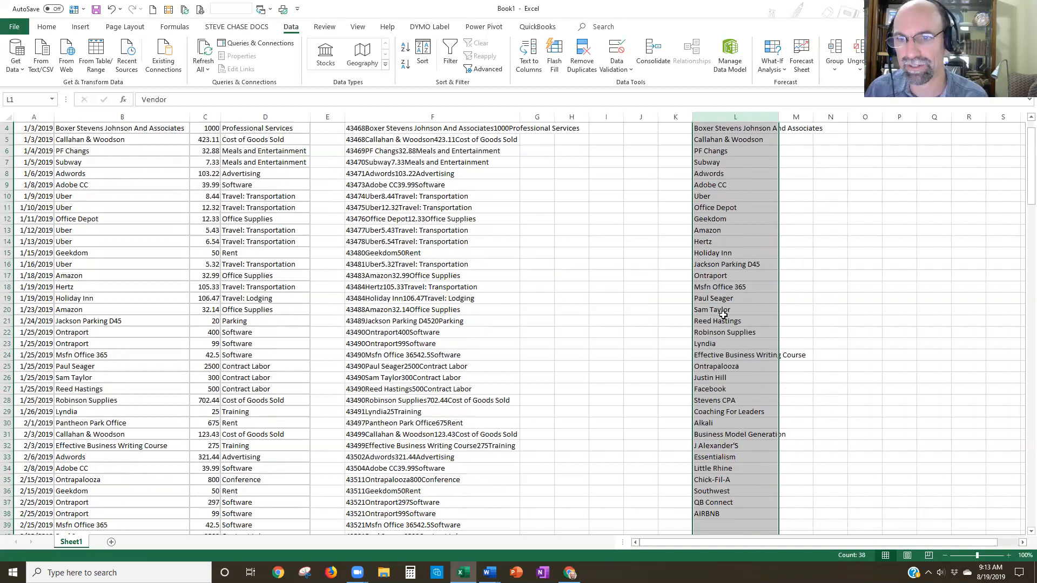
click(724, 264)
right_click(728, 261)
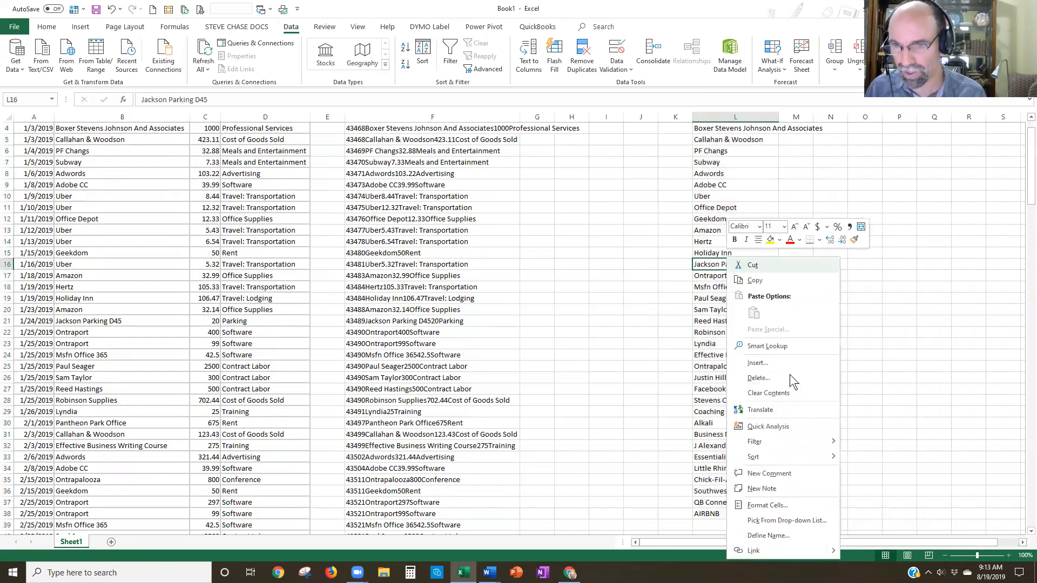
mouse_move(780, 456)
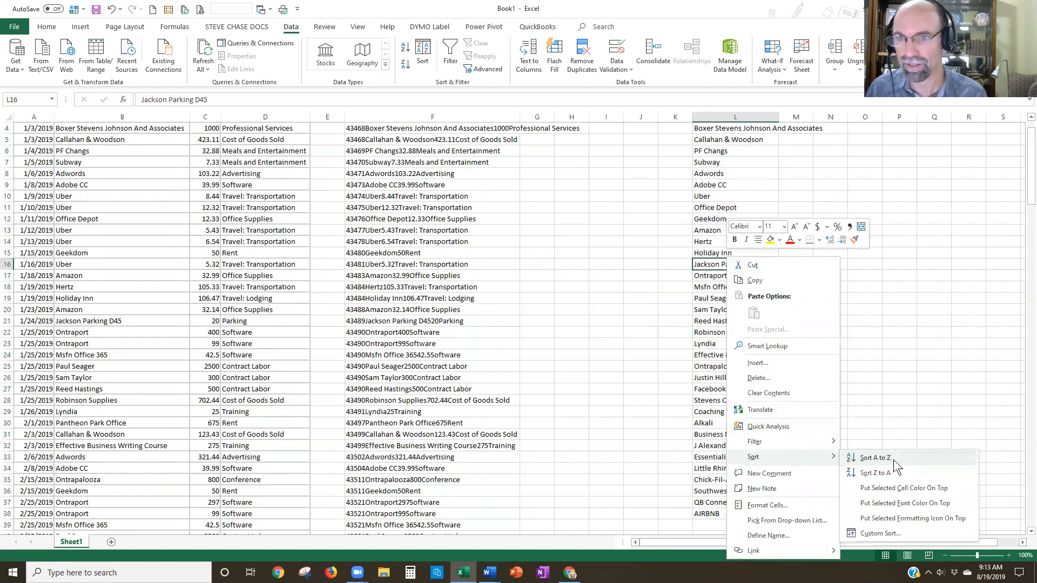
click(875, 458)
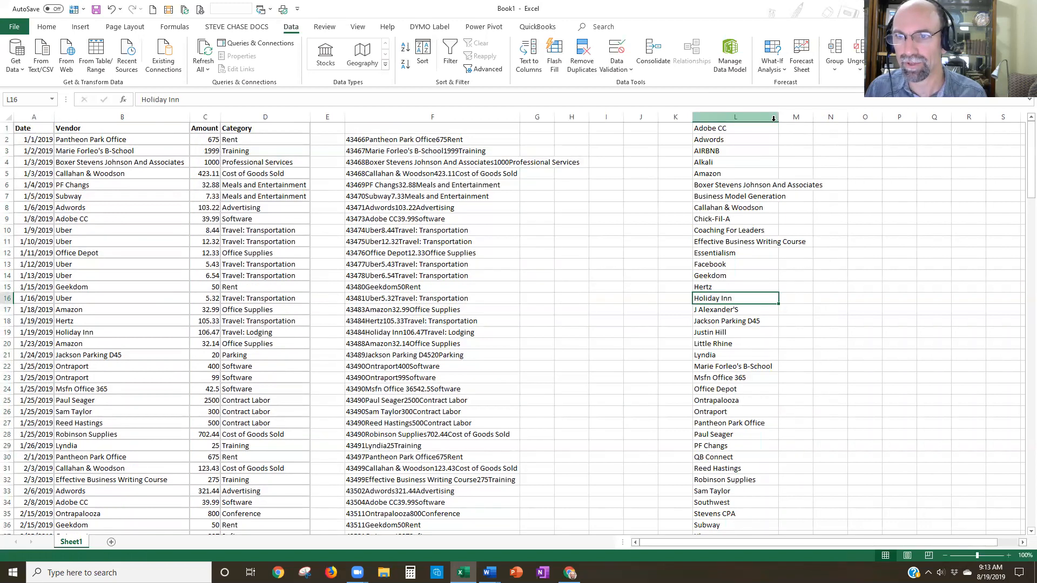
drag(778, 120, 821, 121)
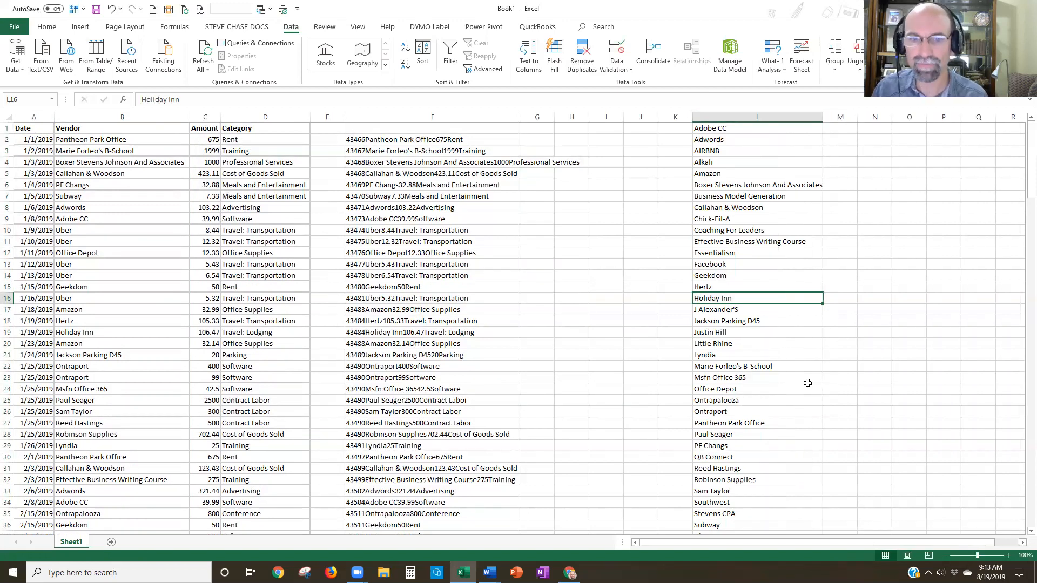
- Switch to Document4 in Word and add the line "Conditional formatting in Excel for duplicates" below "How to remove duplicate in Excel"
mouse_move(463, 573)
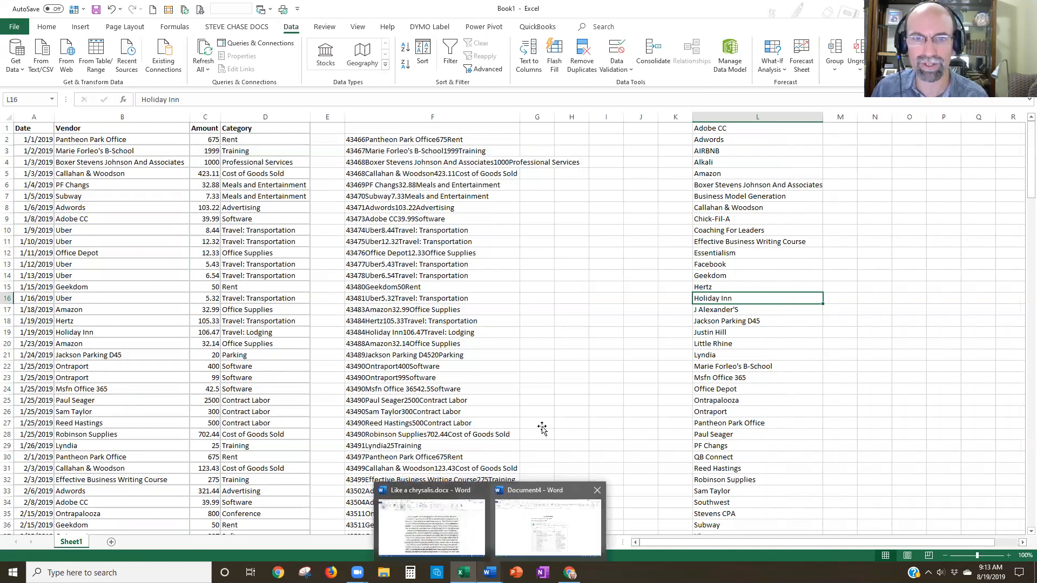
click(546, 525)
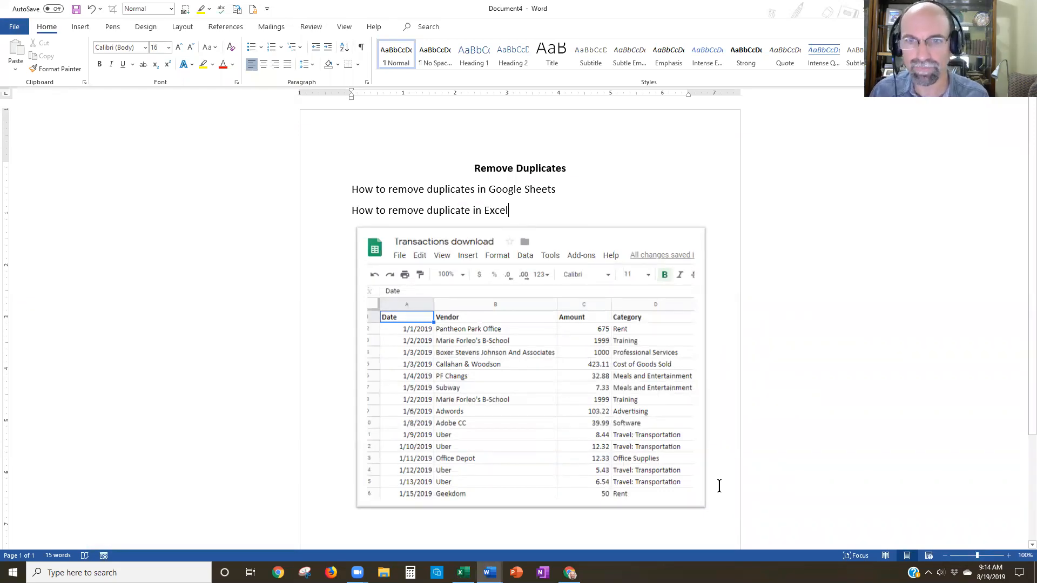
key(Return)
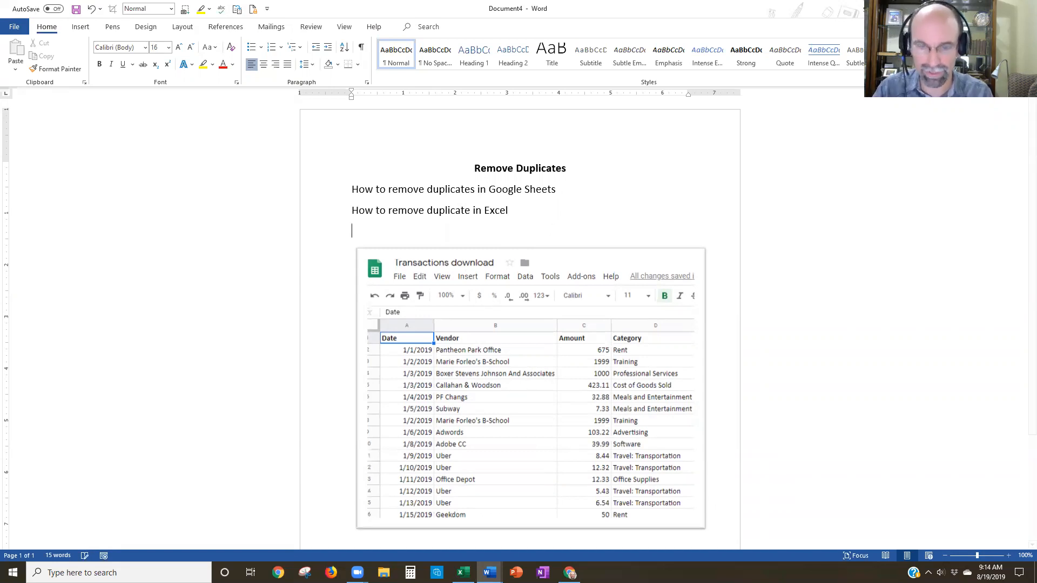
text(Co)
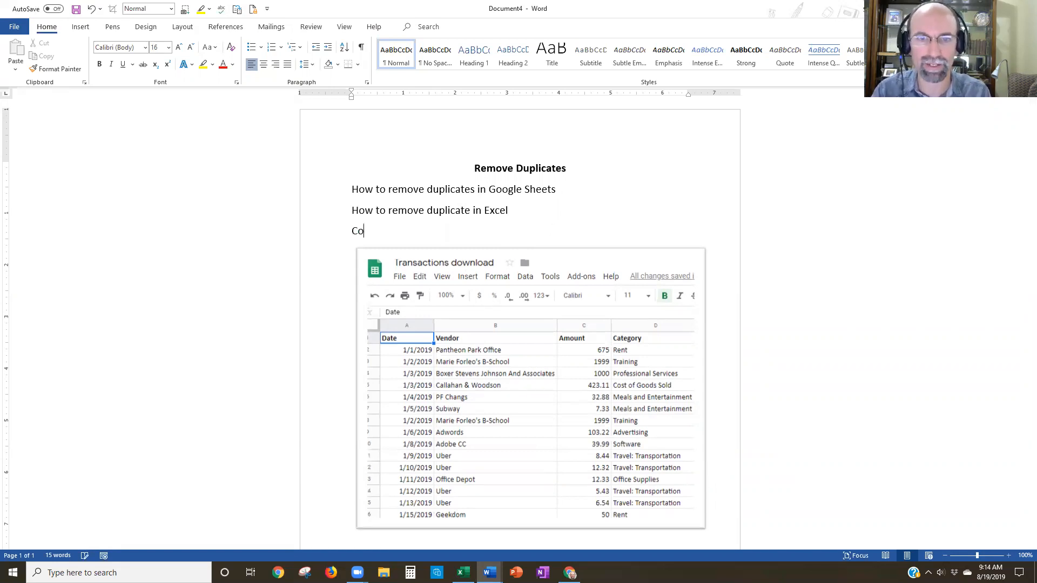
text(nditional )
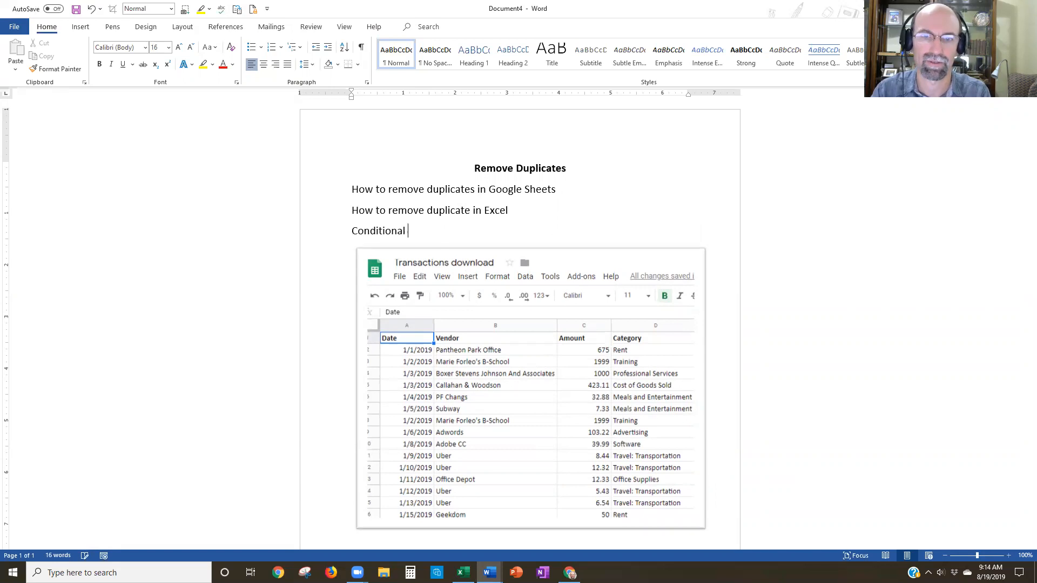
text(formatting in E)
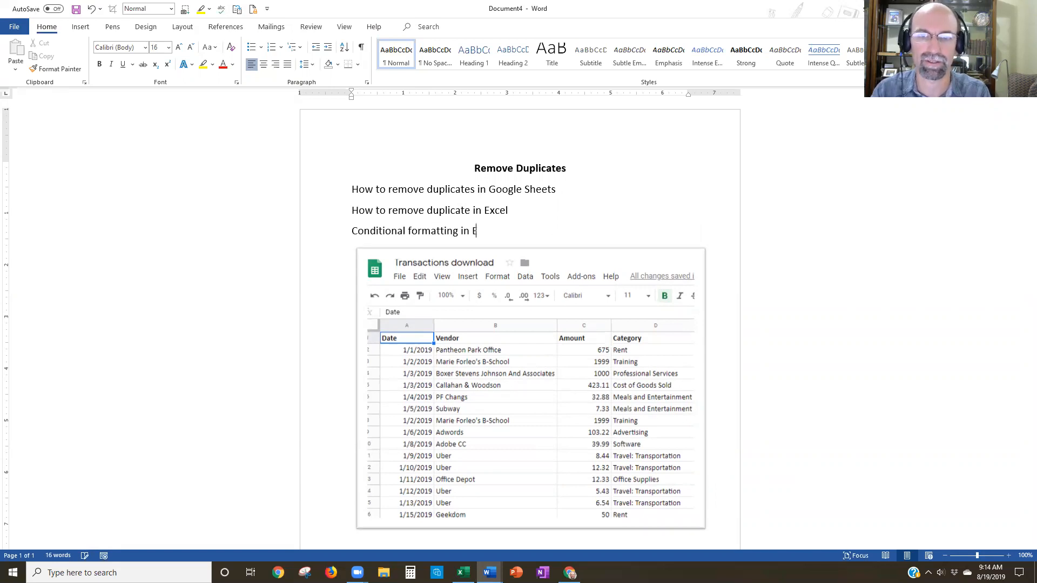
text(xcel for du)
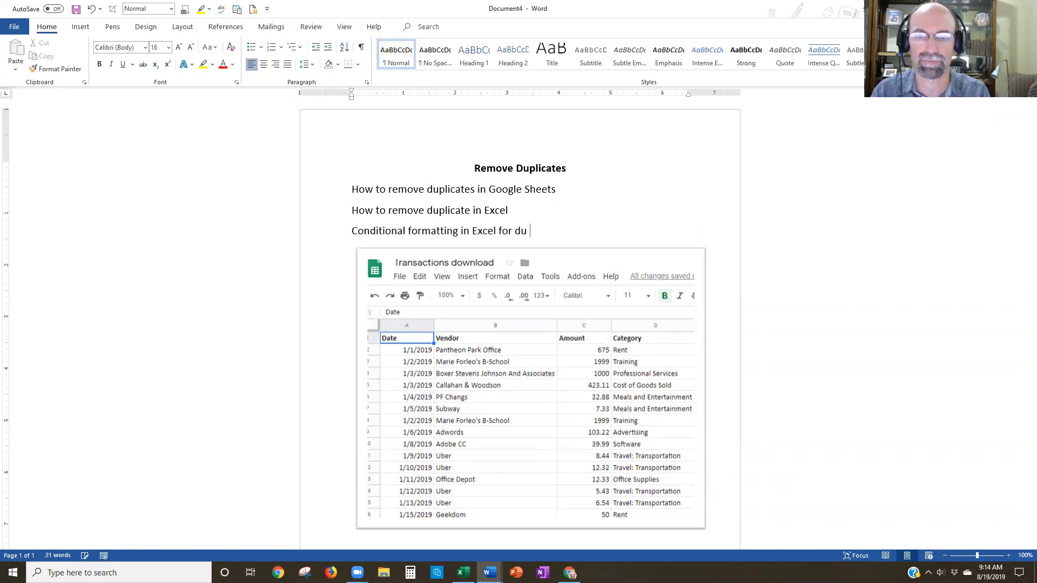
key(BackSpace)
text(plicate)
text(s)
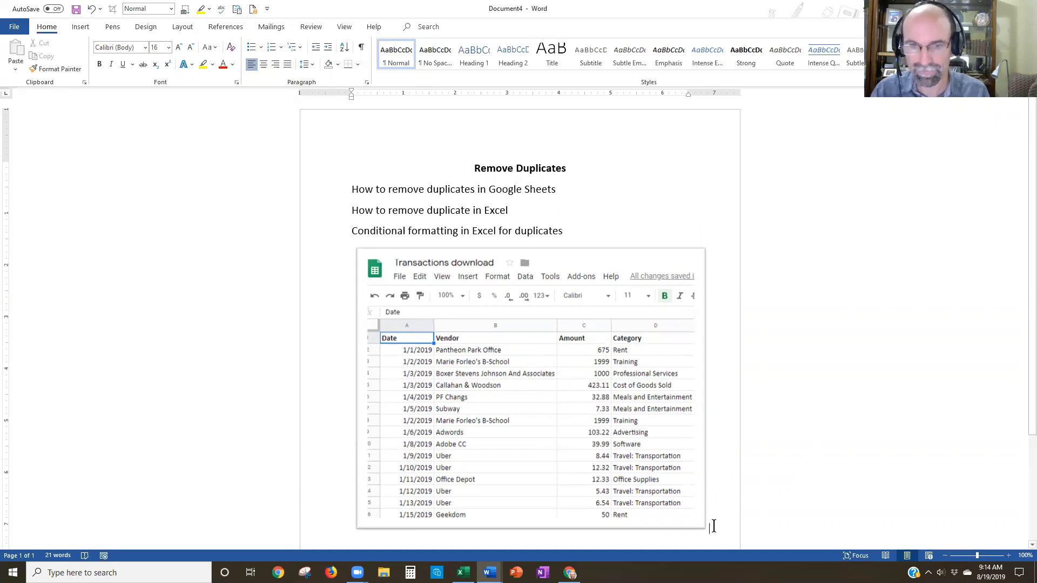
scroll(714, 526, down, 1)
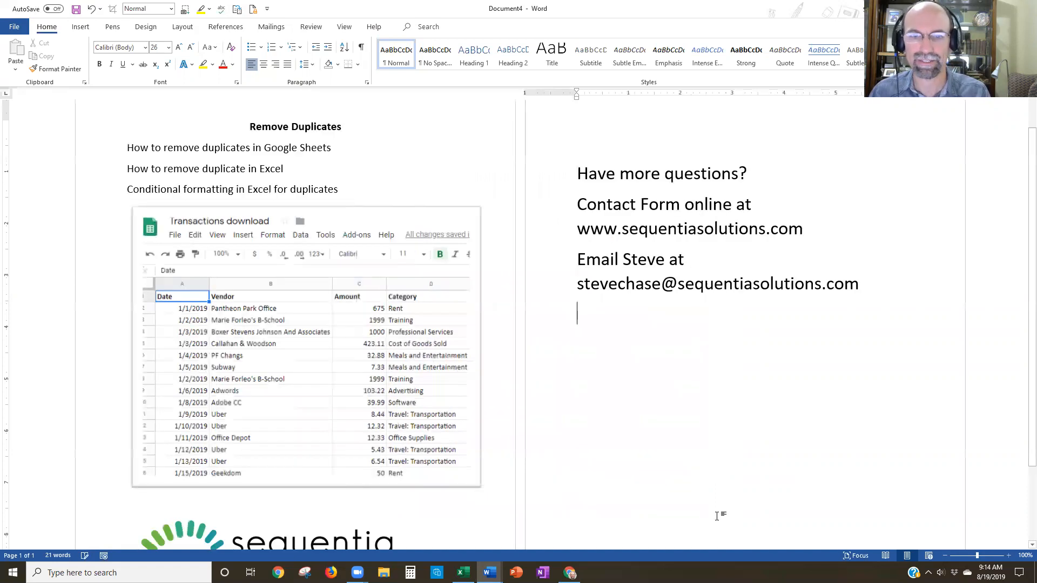
scroll(735, 486, down, 2)
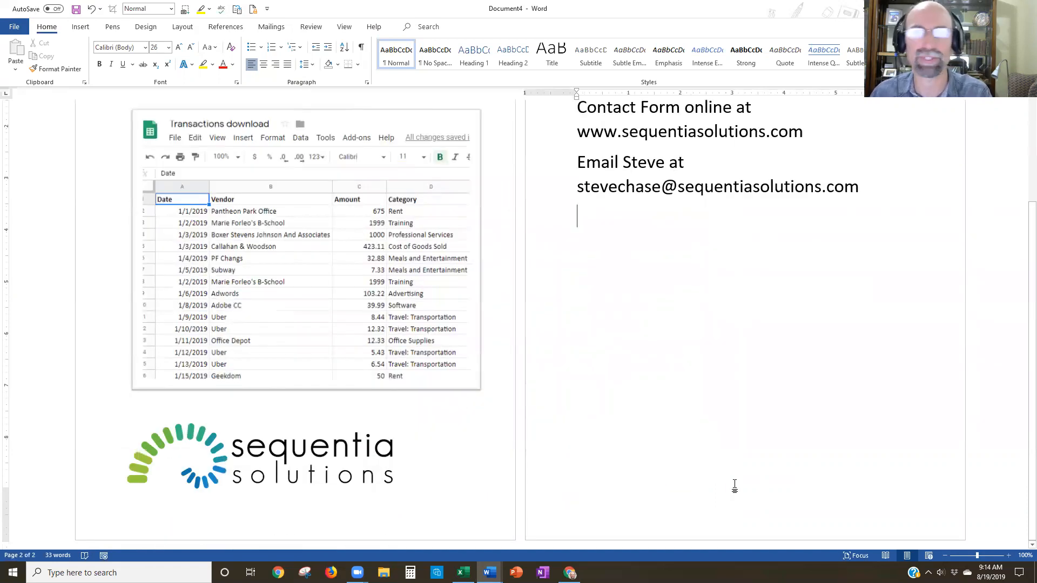
scroll(763, 476, up, 1)
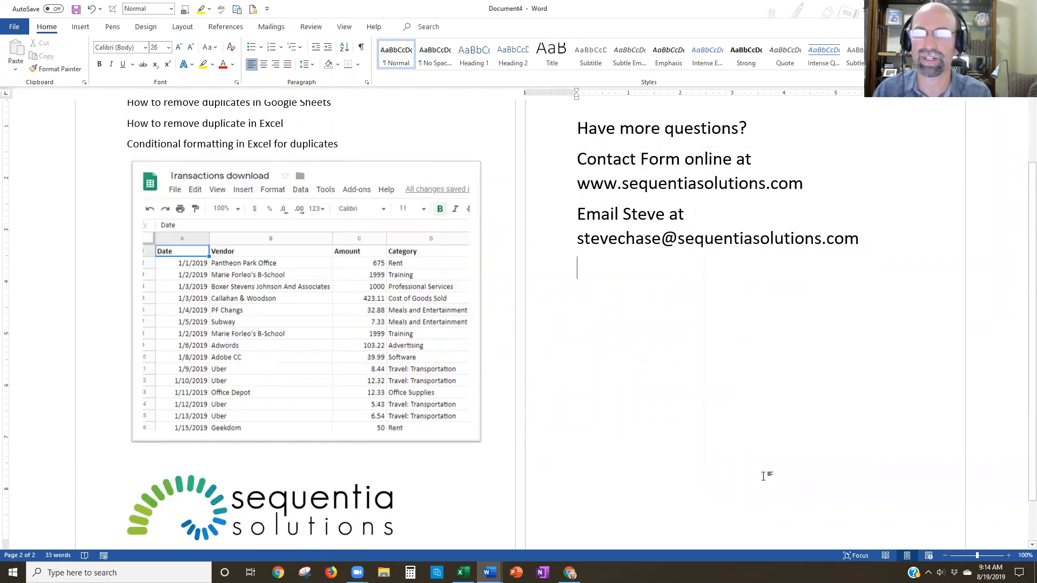